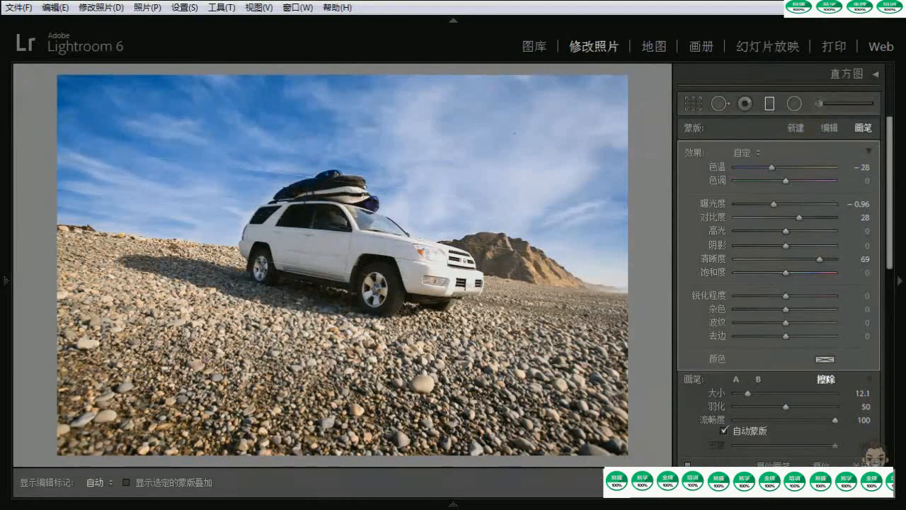
Leave the graduated filter and open the beach portrait of the man holding a surfboard, enlarged on his upper body
{"action": "key", "text": "k"}
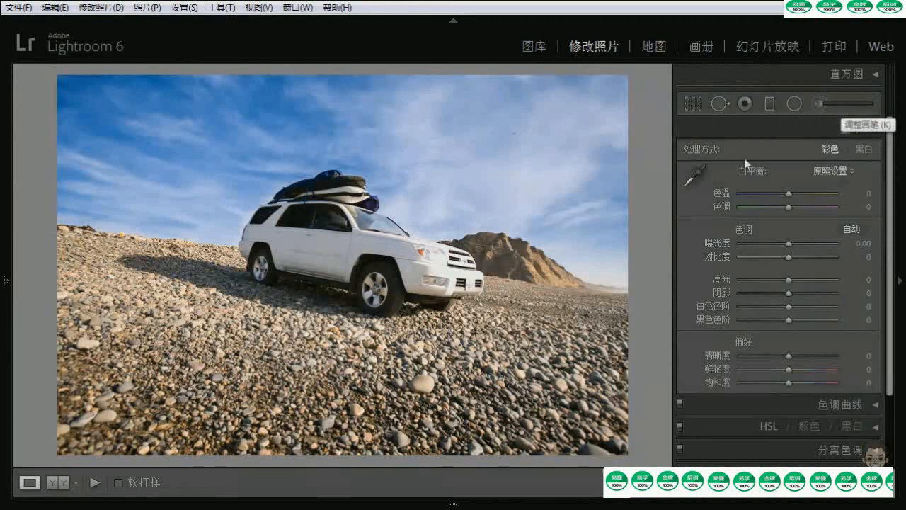
{"action": "left_click", "coordinate": [453, 496]}
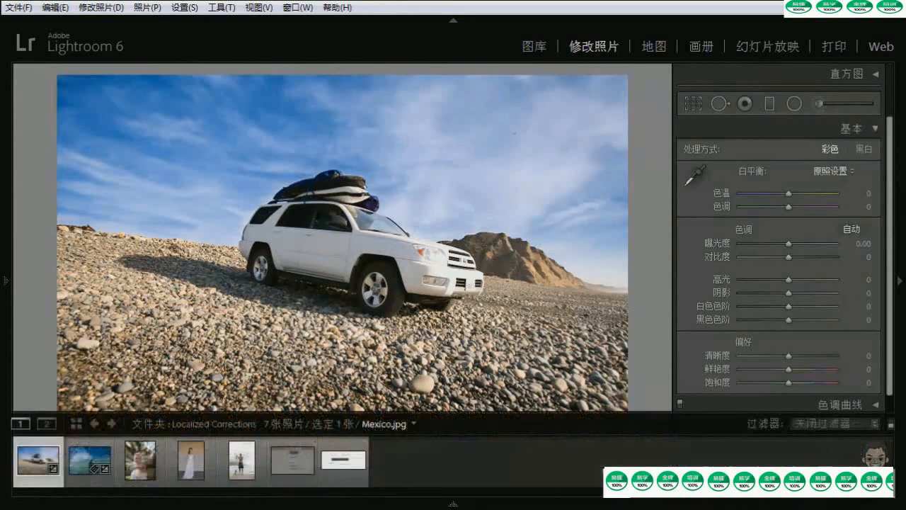
{"action": "left_click", "coordinate": [241, 462]}
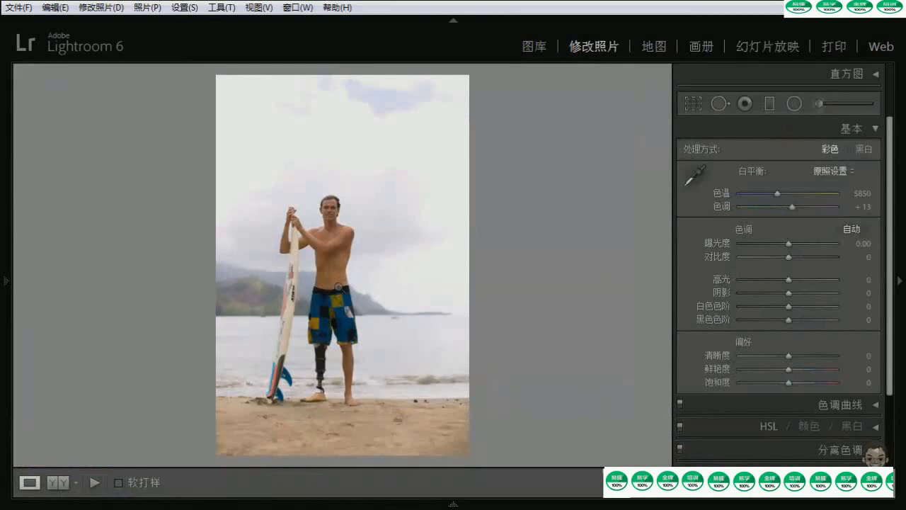
{"action": "left_click", "coordinate": [338, 287]}
{"action": "left_click_drag", "start_coordinate": [275, 309], "coordinate": [356, 297]}
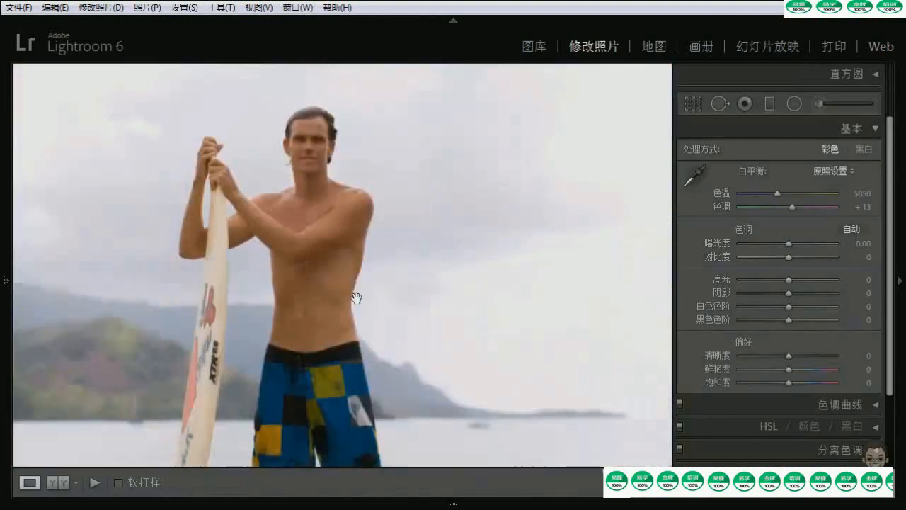
{"action": "left_click_drag", "start_coordinate": [379, 239], "coordinate": [322, 268]}
{"action": "left_click_drag", "start_coordinate": [291, 199], "coordinate": [299, 219]}
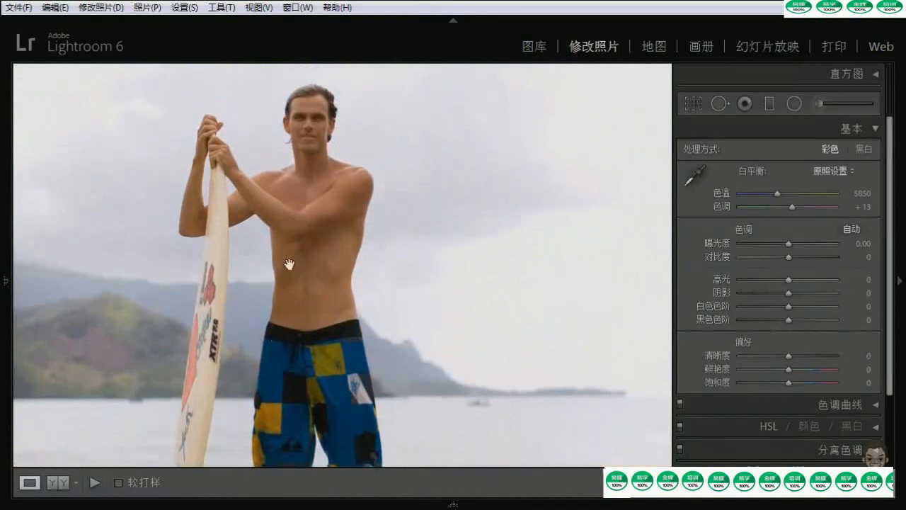
{"action": "left_click_drag", "start_coordinate": [284, 269], "coordinate": [311, 261]}
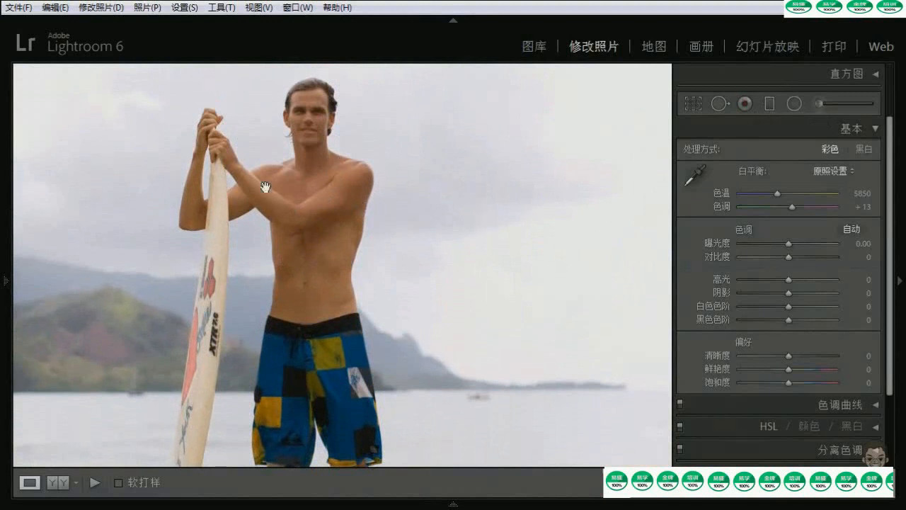
Activate the Adjustment Brush, choose the 色温 (temperature) effect preset and reset its temperature to 0
{"action": "left_click", "coordinate": [835, 104]}
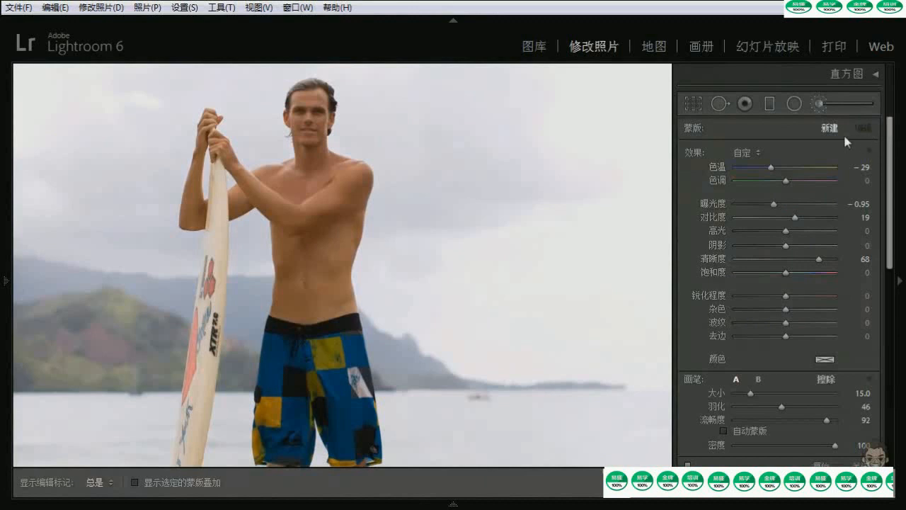
{"action": "left_click_drag", "start_coordinate": [889, 143], "coordinate": [890, 152]}
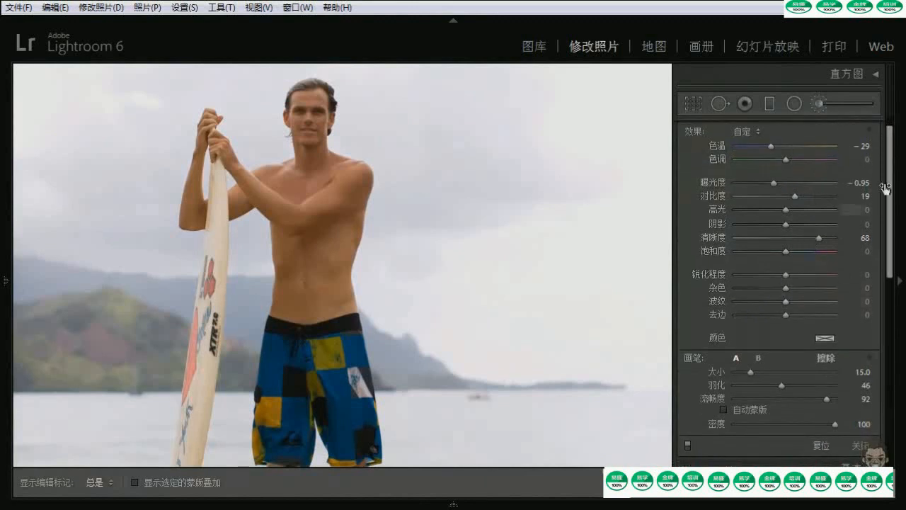
{"action": "scroll", "coordinate": [798, 190], "scroll_direction": "up", "scroll_amount": 1}
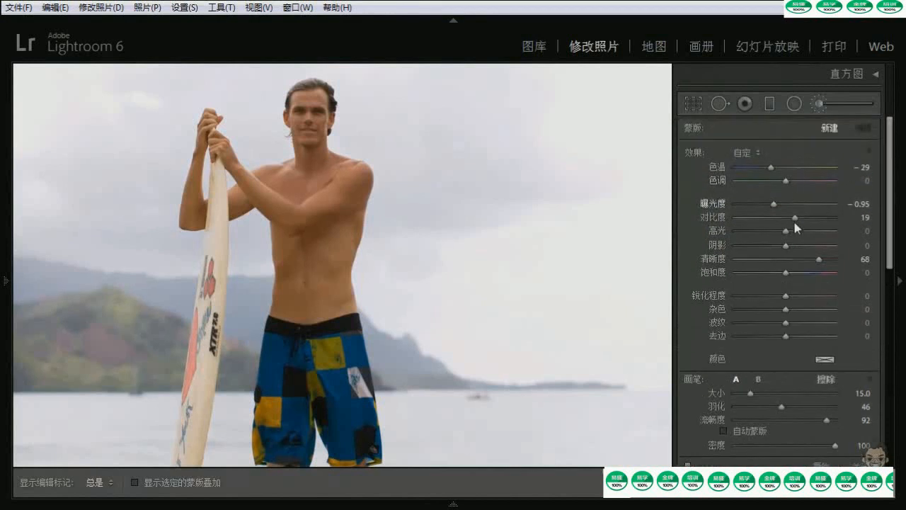
{"action": "left_click", "coordinate": [754, 154]}
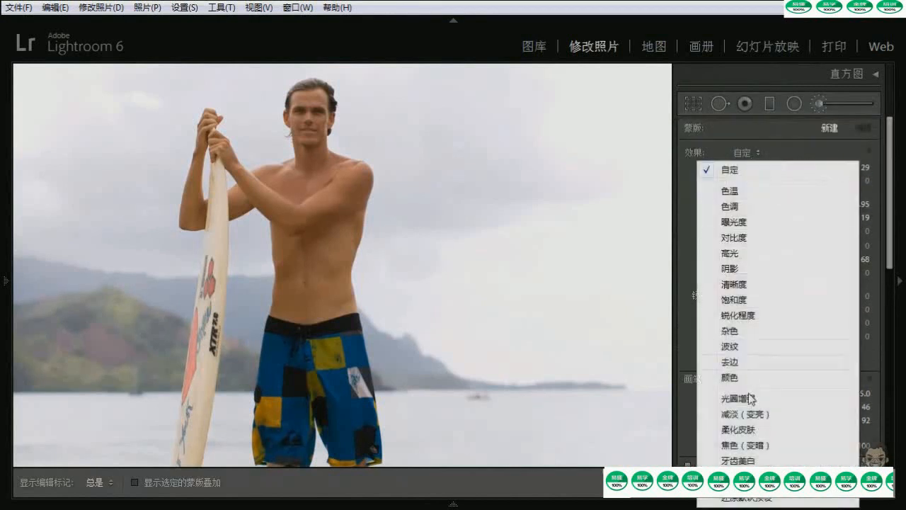
{"action": "left_click", "coordinate": [734, 196]}
{"action": "double_click", "coordinate": [797, 169]}
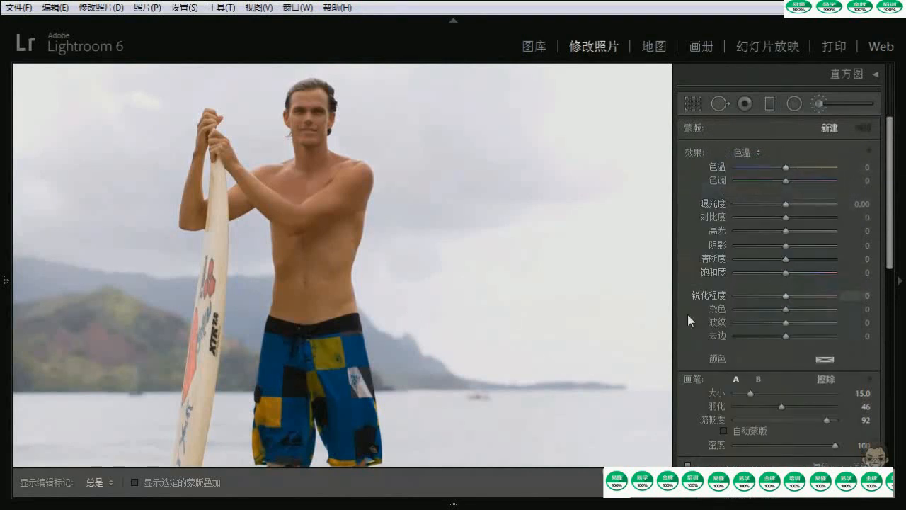
{"action": "left_click", "coordinate": [314, 317]}
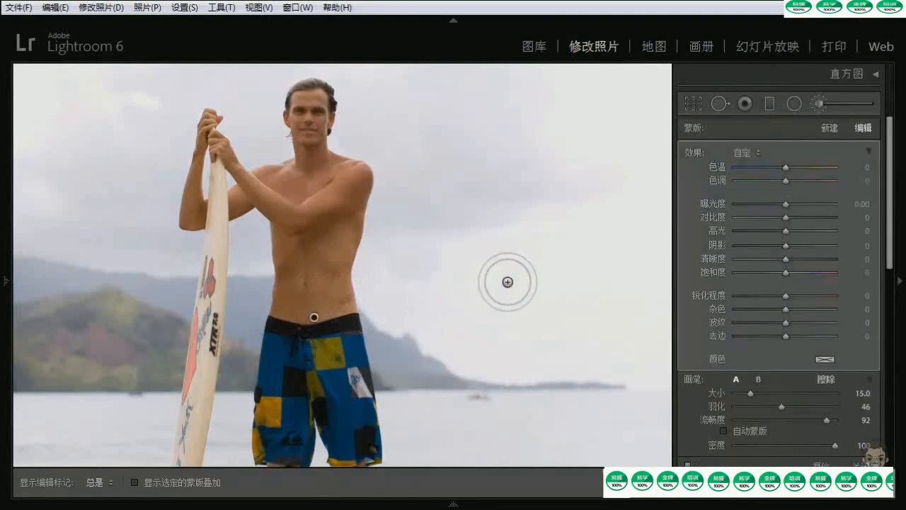
{"action": "key", "text": "ctrl+z"}
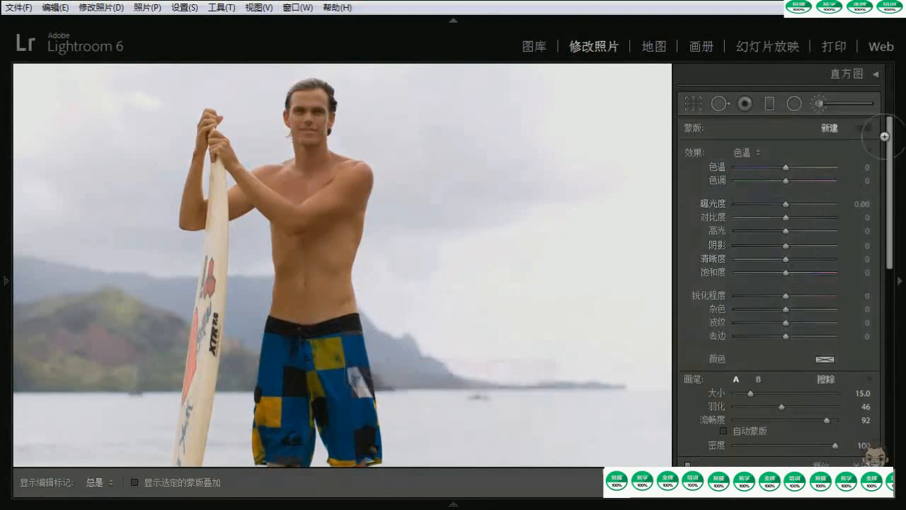
Set the adjustment brush to size 32, feather 0 and flow 100
{"action": "scroll", "coordinate": [888, 184], "scroll_direction": "down", "scroll_amount": 3}
{"action": "left_click_drag", "start_coordinate": [887, 183], "coordinate": [882, 174]}
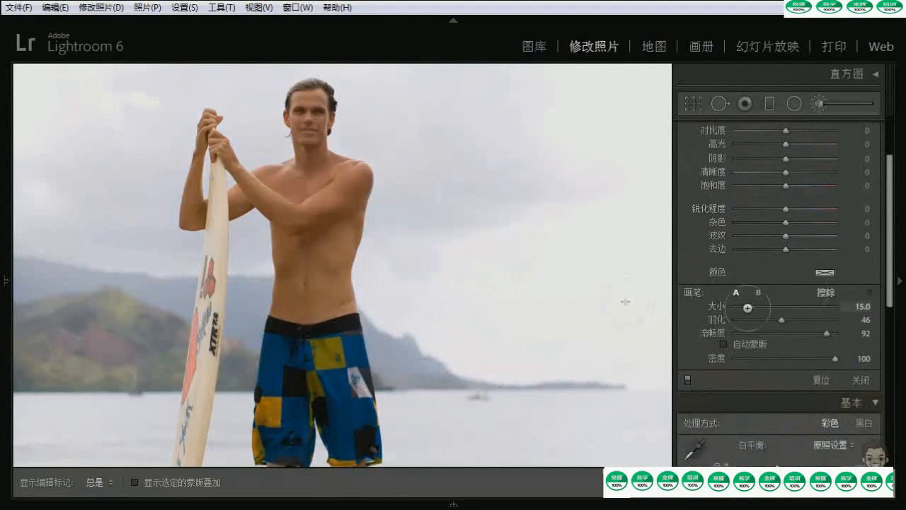
{"action": "mouse_move", "coordinate": [746, 304]}
{"action": "left_mouse_down"}
{"action": "mouse_move", "coordinate": [778, 307]}
{"action": "mouse_move", "coordinate": [751, 310]}
{"action": "mouse_move", "coordinate": [793, 320]}
{"action": "mouse_move", "coordinate": [773, 318]}
{"action": "left_mouse_up"}
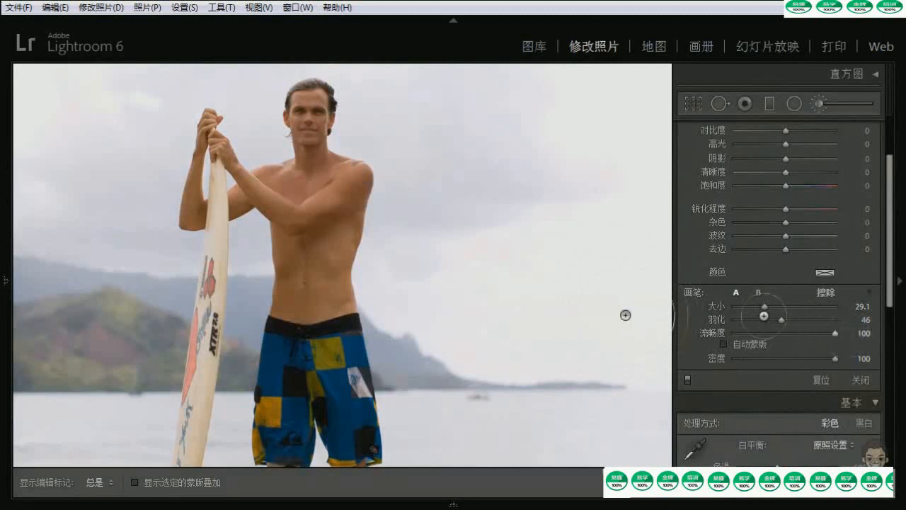
{"action": "left_click_drag", "start_coordinate": [782, 320], "coordinate": [767, 308]}
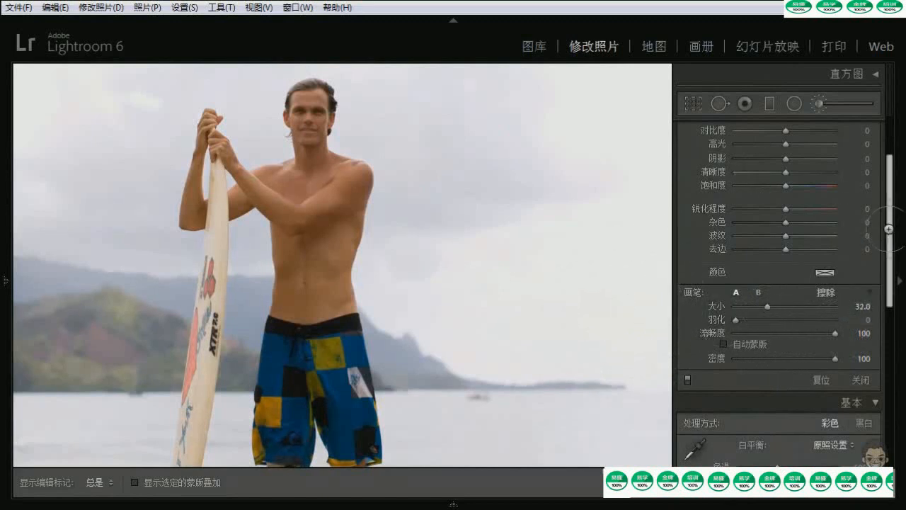
Set the brush effect to temperature -53, exposure -1.93 and contrast 58
{"action": "left_click_drag", "start_coordinate": [889, 229], "coordinate": [877, 181]}
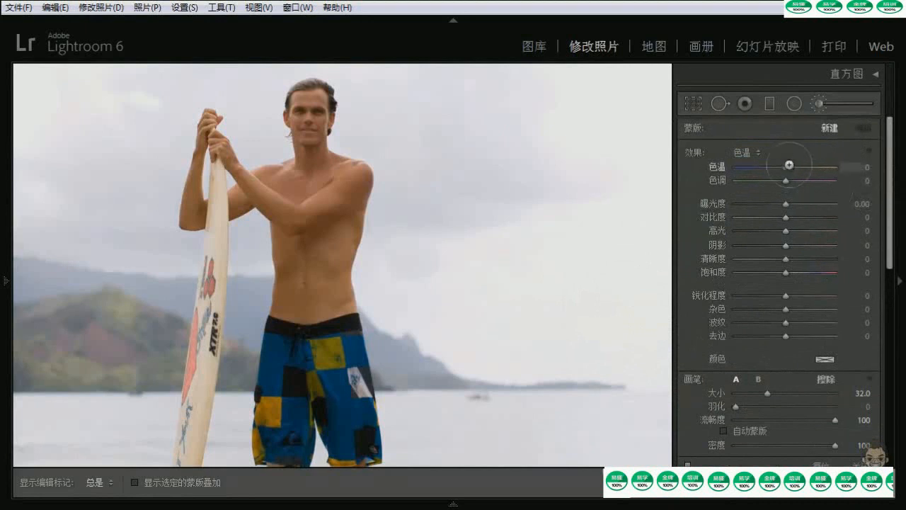
{"action": "left_click_drag", "start_coordinate": [787, 205], "coordinate": [814, 217]}
{"action": "left_click_drag", "start_coordinate": [763, 168], "coordinate": [760, 168]}
Paint a vertical hard-edged stroke over the bright sky, and a soft one with feather 93 between it and the man
{"action": "key", "text": "h"}
{"action": "mouse_move", "coordinate": [586, 148]}
{"action": "left_mouse_down"}
{"action": "mouse_move", "coordinate": [582, 365]}
{"action": "mouse_move", "coordinate": [581, 333]}
{"action": "left_mouse_up"}
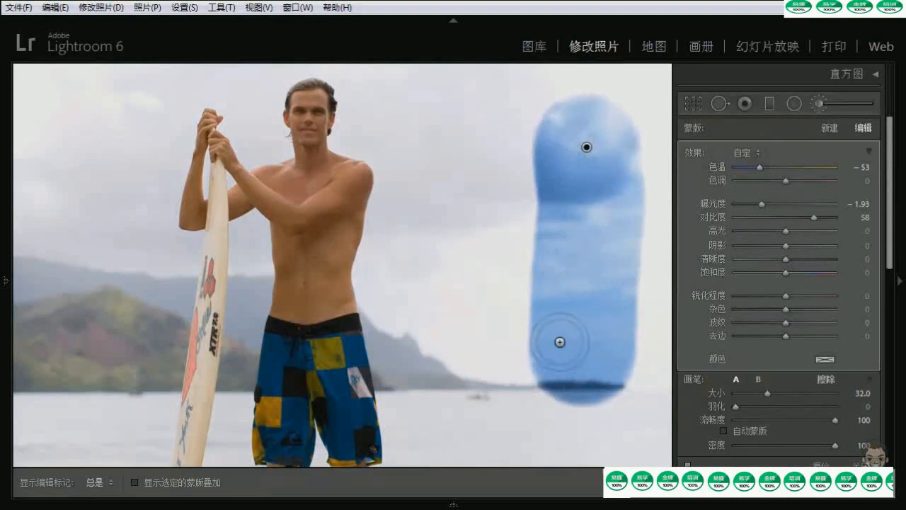
{"action": "left_click_drag", "start_coordinate": [738, 406], "coordinate": [828, 406]}
{"action": "key", "text": "h"}
{"action": "mouse_move", "coordinate": [437, 133]}
{"action": "left_mouse_down"}
{"action": "mouse_move", "coordinate": [462, 174]}
{"action": "mouse_move", "coordinate": [446, 432]}
{"action": "left_mouse_up"}
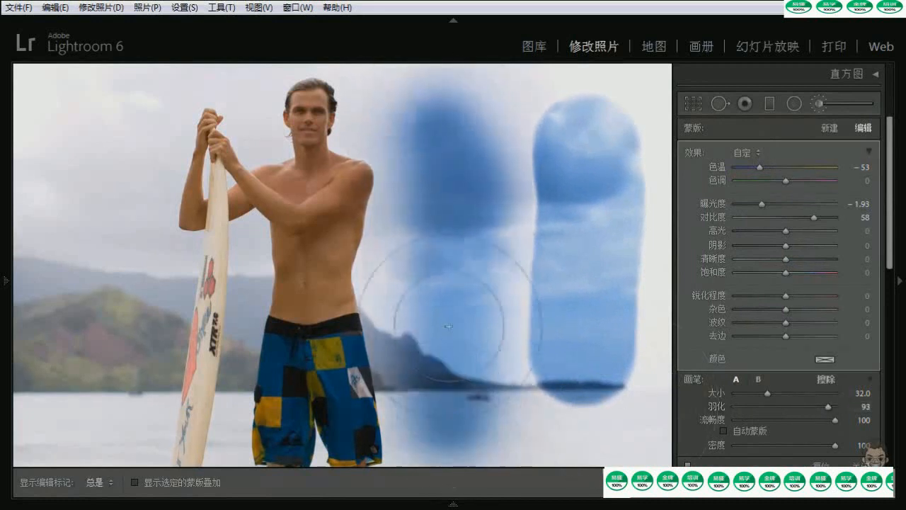
Delete the brush adjustment holding the hard and soft comparison strokes
{"action": "key", "text": "h"}
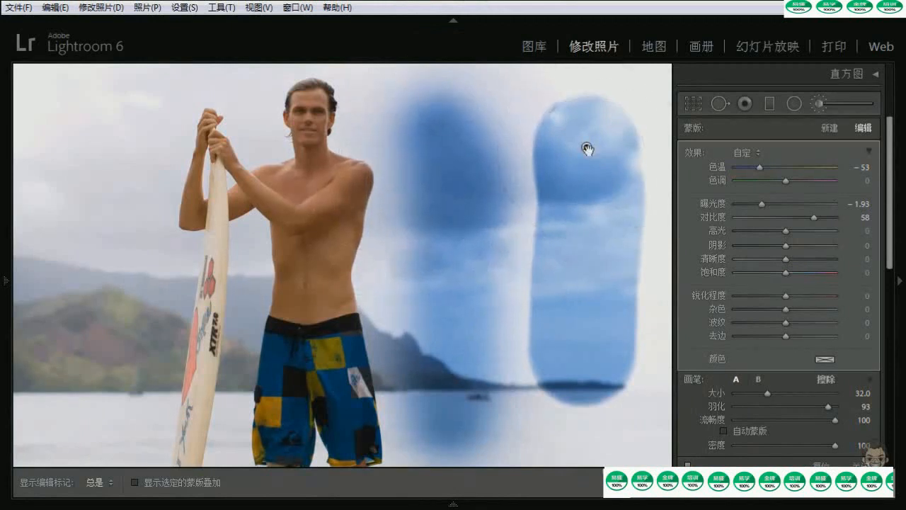
{"action": "key", "text": "Delete"}
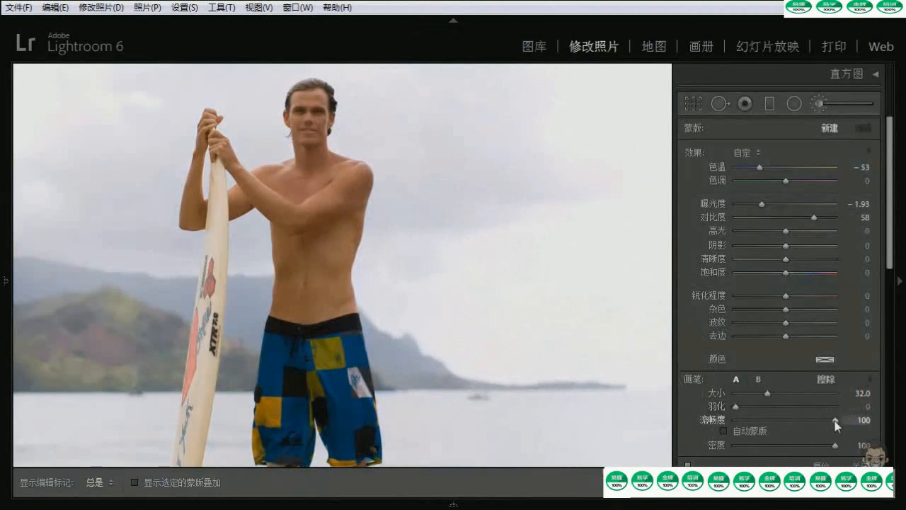
Set the brush size to 22.1 and paint a full-flow vertical stroke from the sky down to the horizon
{"action": "left_click", "coordinate": [757, 393]}
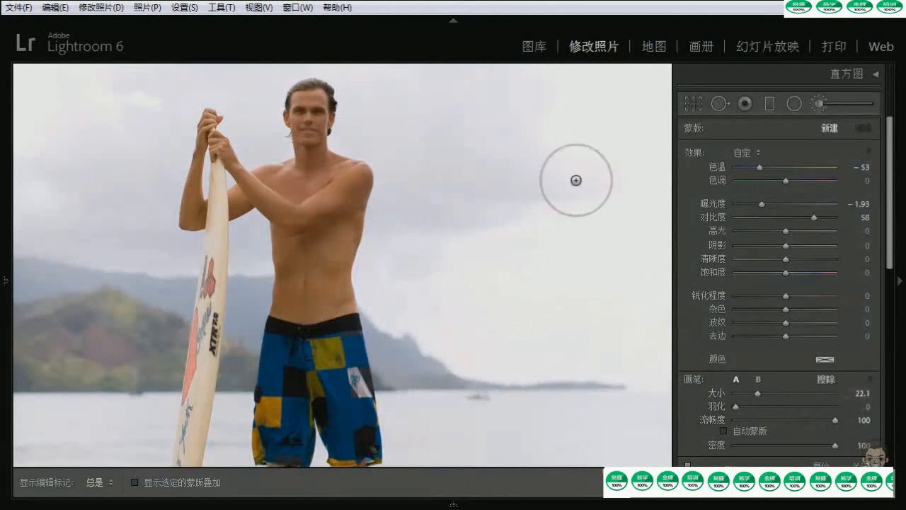
{"action": "left_click", "coordinate": [589, 124]}
{"action": "key", "text": "h"}
{"action": "left_click_drag", "start_coordinate": [598, 264], "coordinate": [594, 352]}
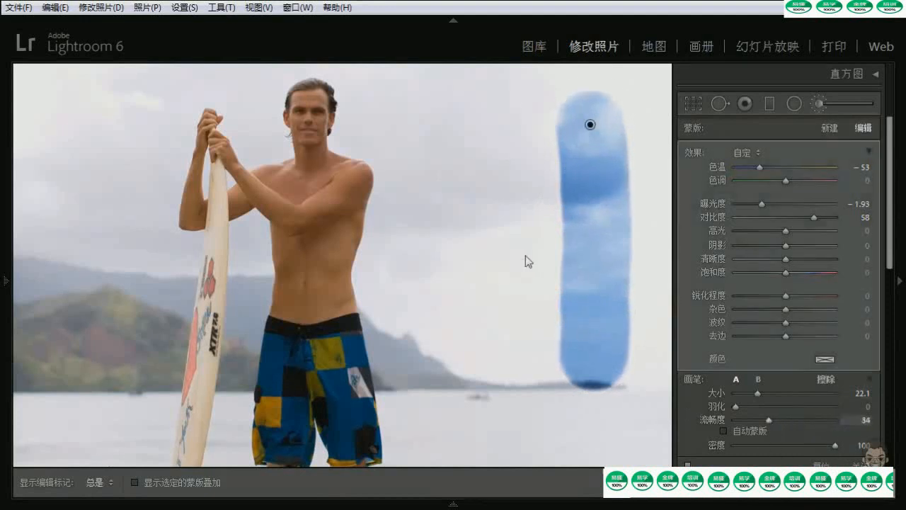
Build up a second vertical stroke with three passes at flow 34, and delete the whole brush adjustment
{"action": "mouse_move", "coordinate": [479, 126]}
{"action": "left_mouse_down"}
{"action": "mouse_move", "coordinate": [487, 225]}
{"action": "mouse_move", "coordinate": [485, 380]}
{"action": "left_mouse_up"}
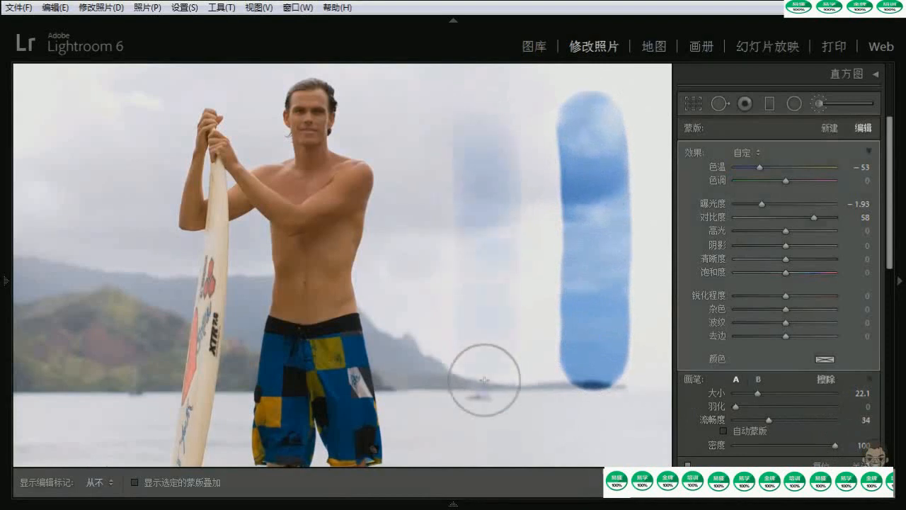
{"action": "left_click_drag", "start_coordinate": [478, 126], "coordinate": [497, 371]}
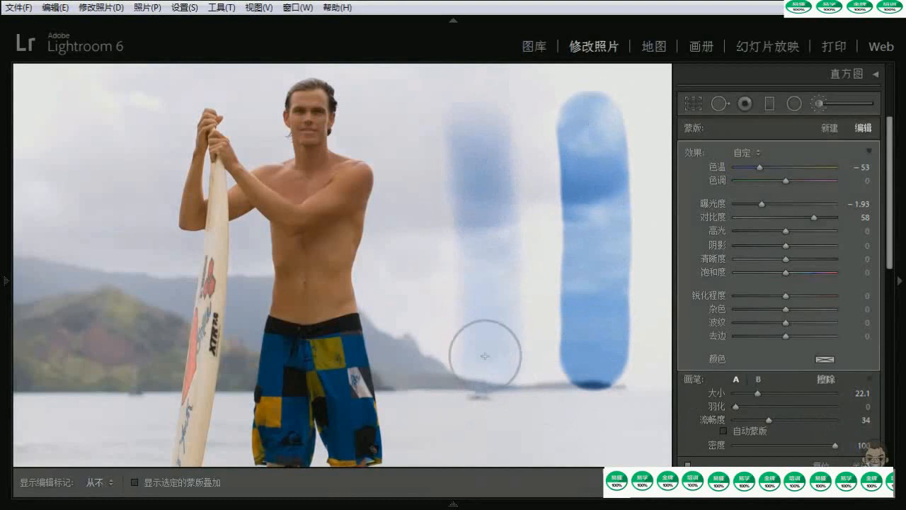
{"action": "left_click_drag", "start_coordinate": [479, 121], "coordinate": [496, 363]}
{"action": "key", "text": "h"}
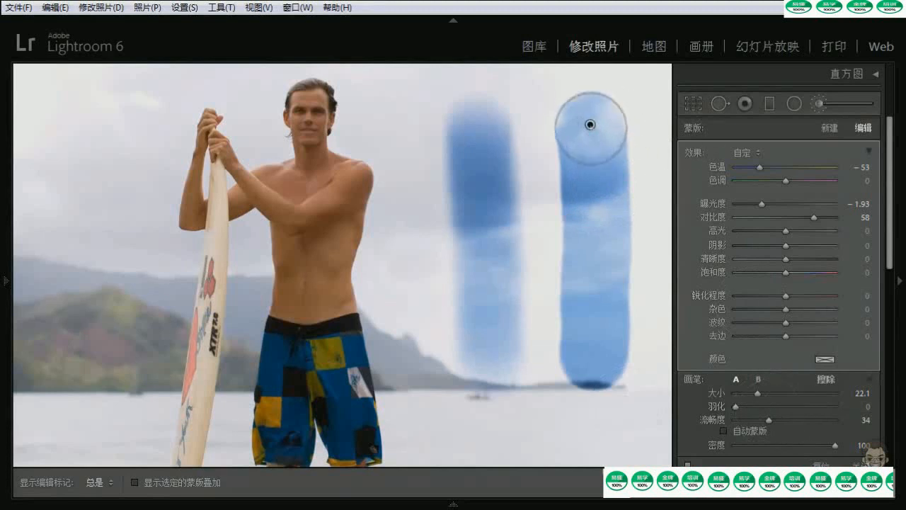
{"action": "key", "text": "Delete"}
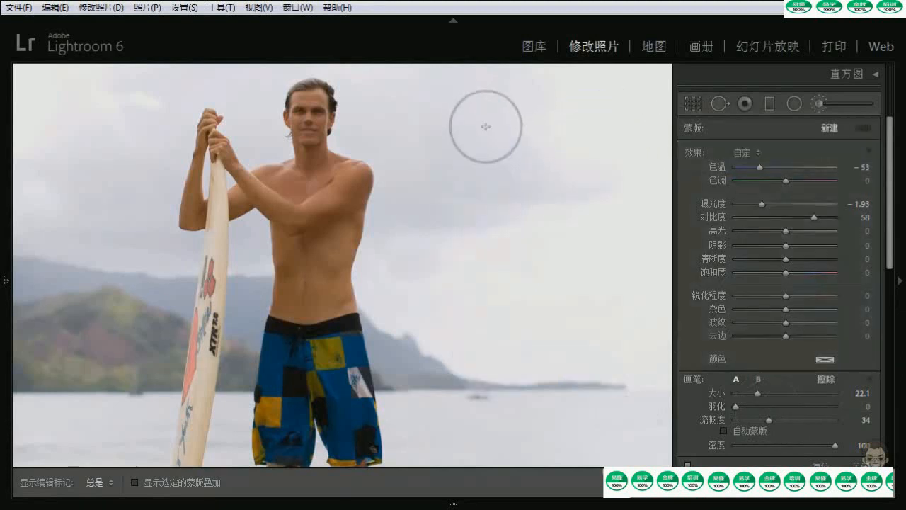
Set the flow to 100 and the density to 49, and paint a vertical stroke over the bright sky
{"action": "key", "text": "0"}
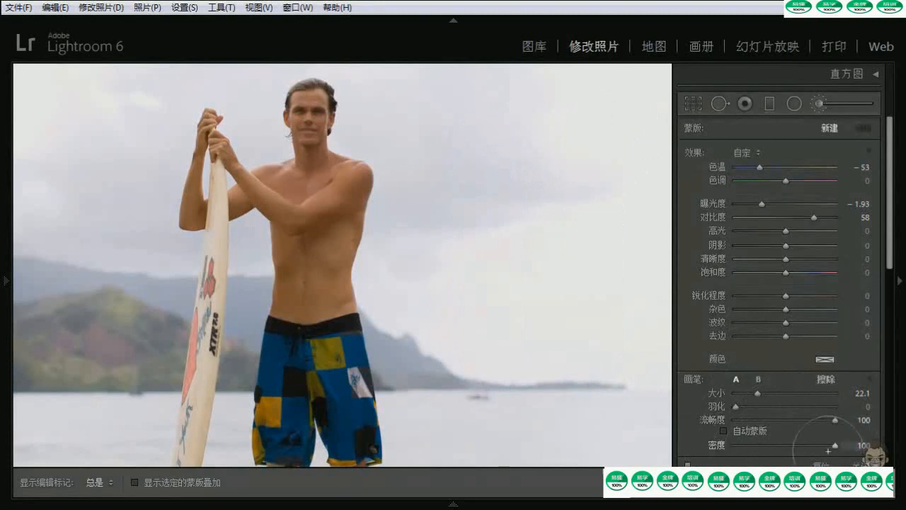
{"action": "left_click_drag", "start_coordinate": [835, 445], "coordinate": [805, 445]}
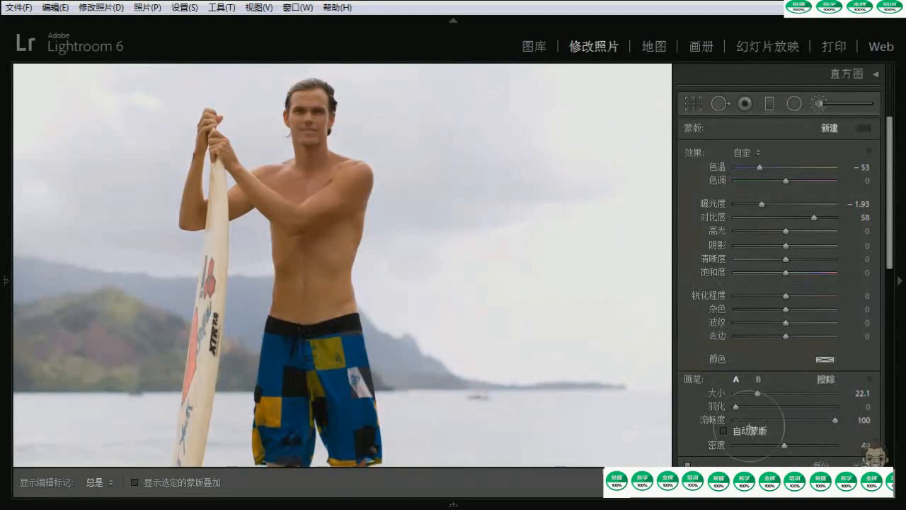
{"action": "mouse_move", "coordinate": [597, 139]}
{"action": "left_mouse_down"}
{"action": "mouse_move", "coordinate": [594, 363]}
{"action": "mouse_move", "coordinate": [602, 252]}
{"action": "mouse_move", "coordinate": [586, 105]}
{"action": "mouse_move", "coordinate": [586, 355]}
{"action": "mouse_move", "coordinate": [623, 385]}
{"action": "left_mouse_up"}
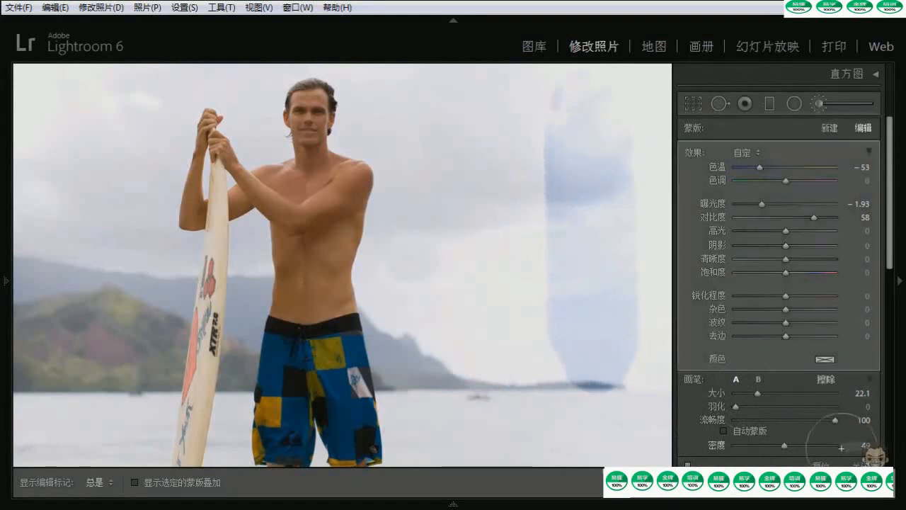
Paint a second vertical stroke at density 74 nearer the man, and delete the whole brush adjustment
{"action": "mouse_move", "coordinate": [786, 445]}
{"action": "left_mouse_down"}
{"action": "mouse_move", "coordinate": [812, 446]}
{"action": "mouse_move", "coordinate": [755, 447]}
{"action": "left_mouse_up"}
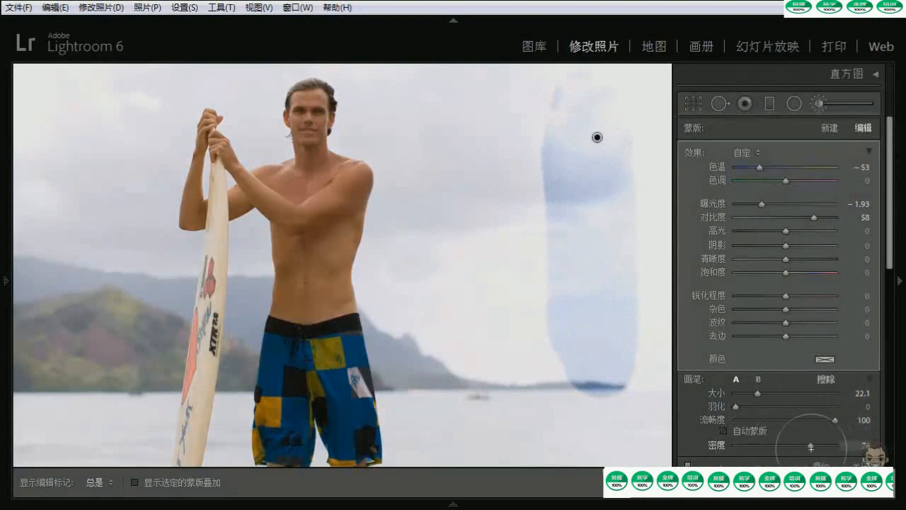
{"action": "key", "text": "h"}
{"action": "left_click_drag", "start_coordinate": [455, 106], "coordinate": [456, 191]}
{"action": "mouse_move", "coordinate": [461, 314]}
{"action": "left_mouse_down"}
{"action": "mouse_move", "coordinate": [458, 121]}
{"action": "mouse_move", "coordinate": [458, 325]}
{"action": "mouse_move", "coordinate": [451, 110]}
{"action": "mouse_move", "coordinate": [448, 279]}
{"action": "mouse_move", "coordinate": [443, 261]}
{"action": "mouse_move", "coordinate": [445, 227]}
{"action": "mouse_move", "coordinate": [458, 224]}
{"action": "mouse_move", "coordinate": [477, 301]}
{"action": "mouse_move", "coordinate": [469, 220]}
{"action": "mouse_move", "coordinate": [482, 349]}
{"action": "left_mouse_up"}
{"action": "key", "text": "h"}
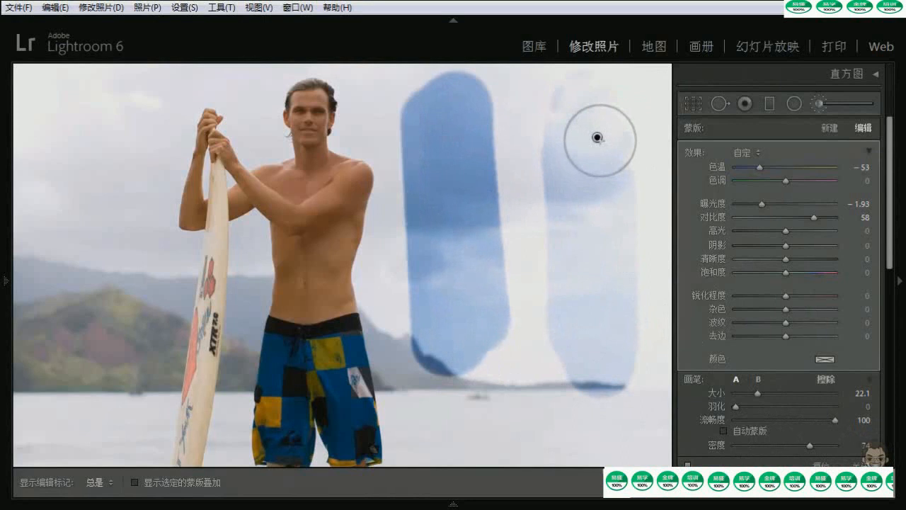
{"action": "key", "text": "Delete"}
Set the brush density to 100, the flow to 28 and the brush size to 18
{"action": "mouse_move", "coordinate": [811, 446]}
{"action": "left_mouse_down"}
{"action": "mouse_move", "coordinate": [836, 445]}
{"action": "mouse_move", "coordinate": [816, 419]}
{"action": "mouse_move", "coordinate": [801, 420]}
{"action": "mouse_move", "coordinate": [841, 420]}
{"action": "mouse_move", "coordinate": [763, 419]}
{"action": "left_mouse_up"}
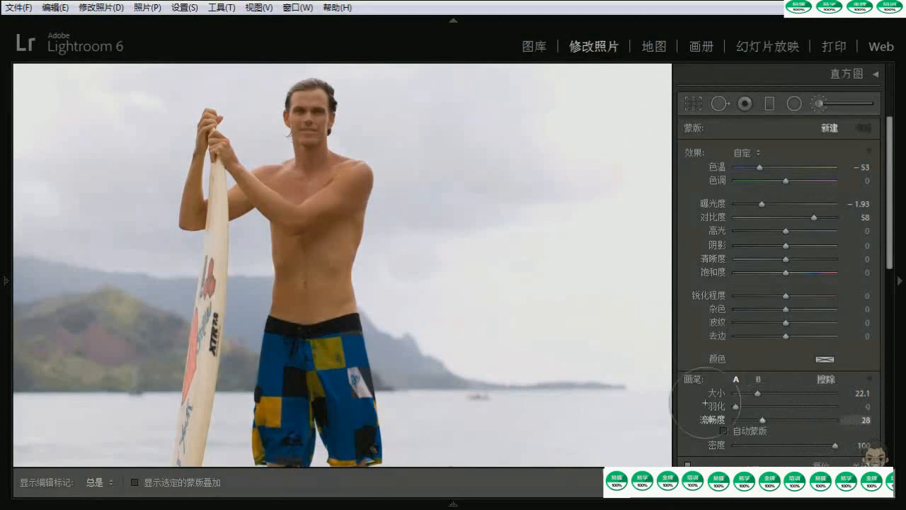
{"action": "left_click_drag", "start_coordinate": [757, 393], "coordinate": [755, 393]}
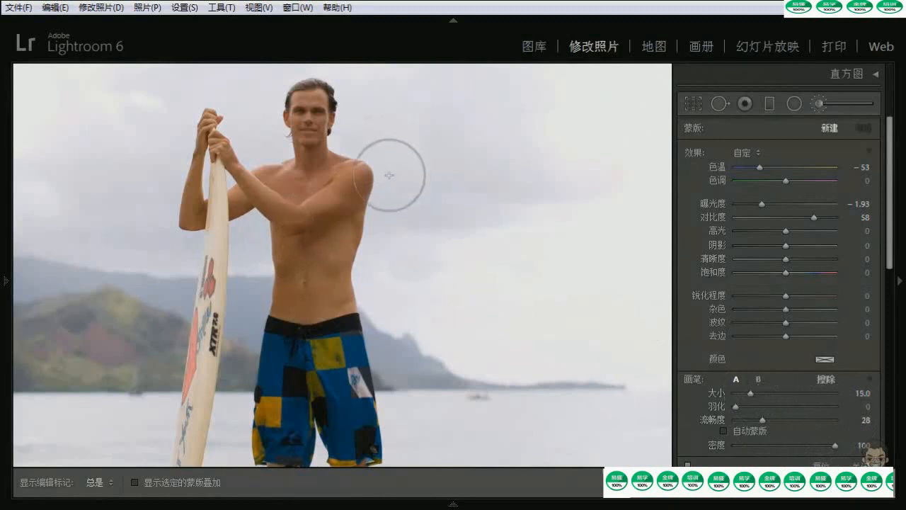
{"action": "scroll", "coordinate": [412, 237], "scroll_direction": "down", "scroll_amount": 9}
{"action": "scroll", "coordinate": [412, 236], "scroll_direction": "up", "scroll_amount": 2}
{"action": "scroll", "coordinate": [413, 236], "scroll_direction": "up", "scroll_amount": 4}
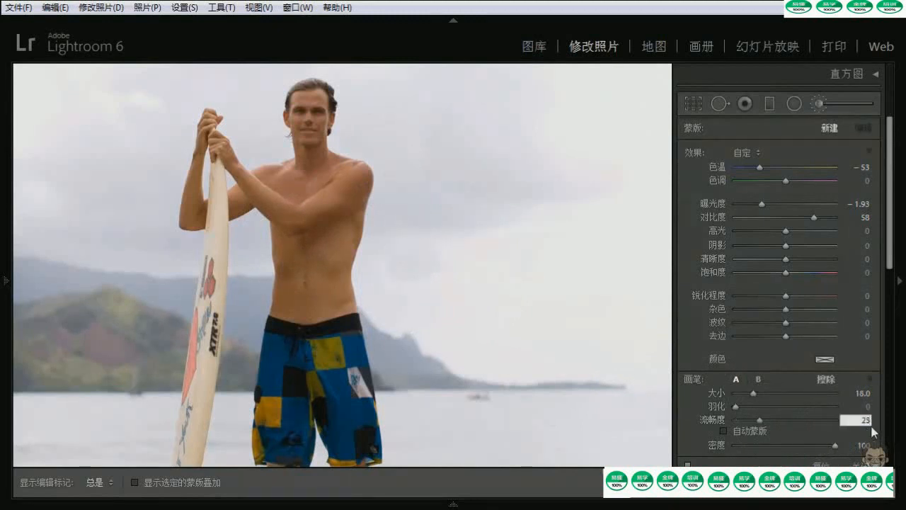
Set the brush feather to 25 and reset all effect sliders to zero by loading the Tint preset and zeroing its tint
{"action": "left_click_drag", "start_coordinate": [736, 406], "coordinate": [747, 407]}
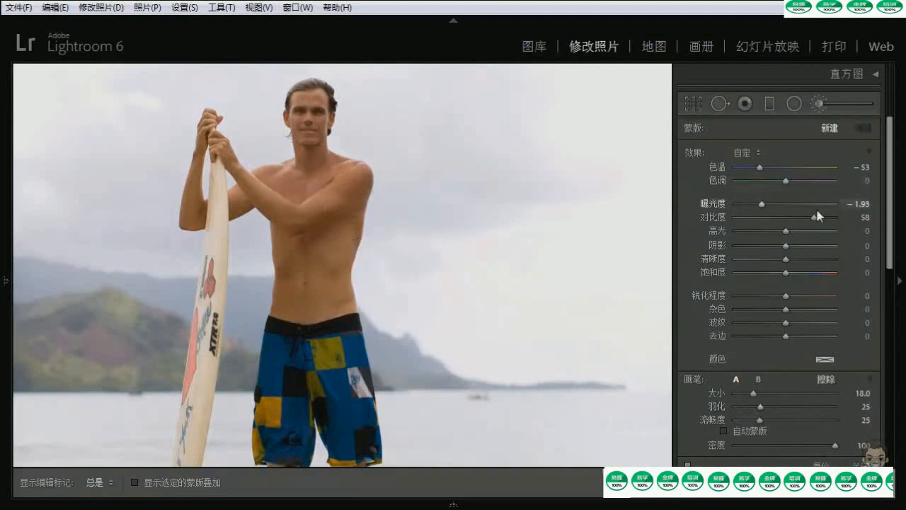
{"action": "double_click", "coordinate": [763, 205]}
{"action": "key", "text": "alt"}
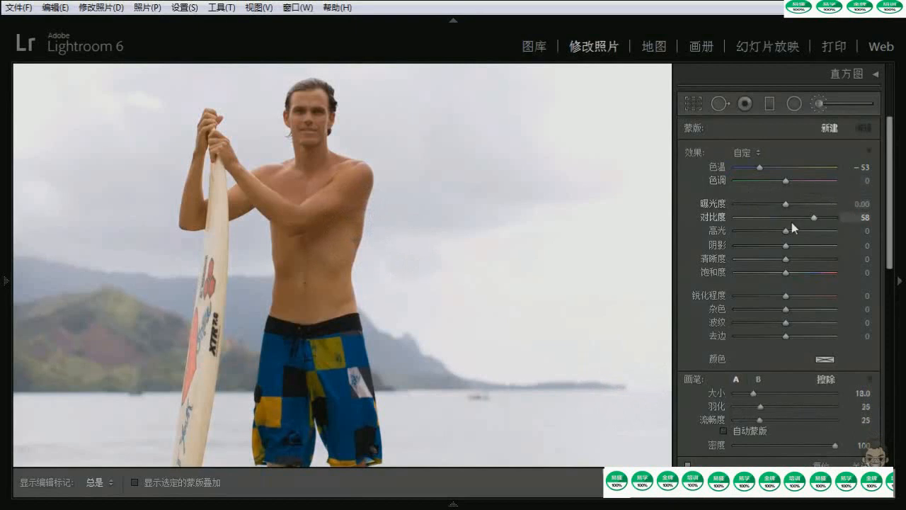
{"action": "left_click", "coordinate": [746, 153]}
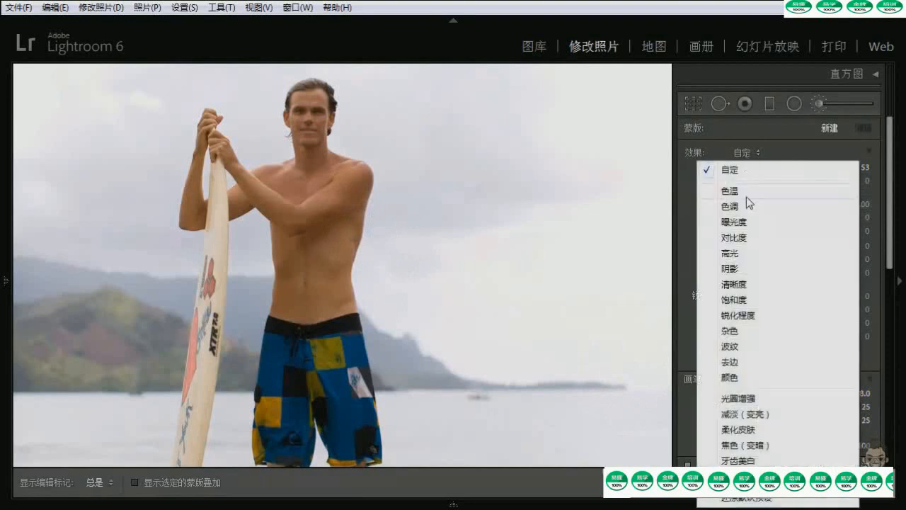
{"action": "left_click", "coordinate": [732, 206]}
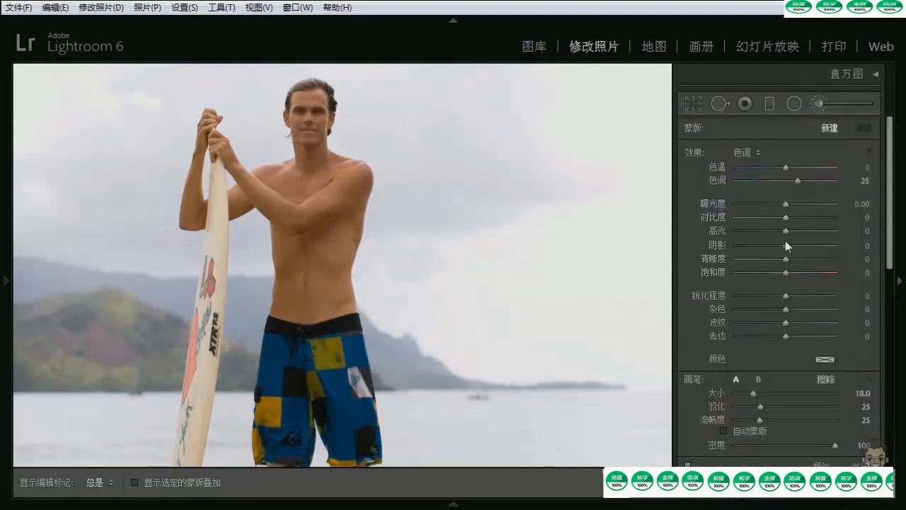
{"action": "double_click", "coordinate": [796, 182]}
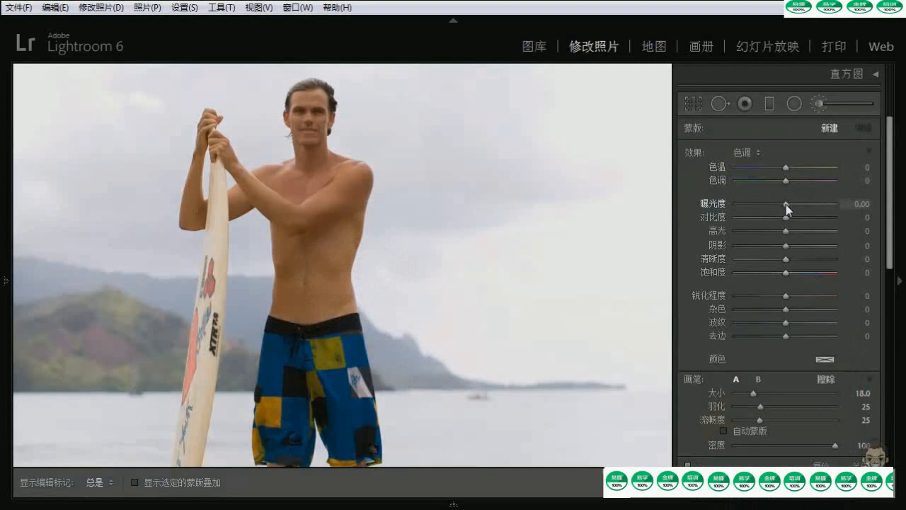
Set the brush effect to exposure 1.24, contrast 24, shadows 25 and temperature 21
{"action": "left_click_drag", "start_coordinate": [791, 204], "coordinate": [800, 205]}
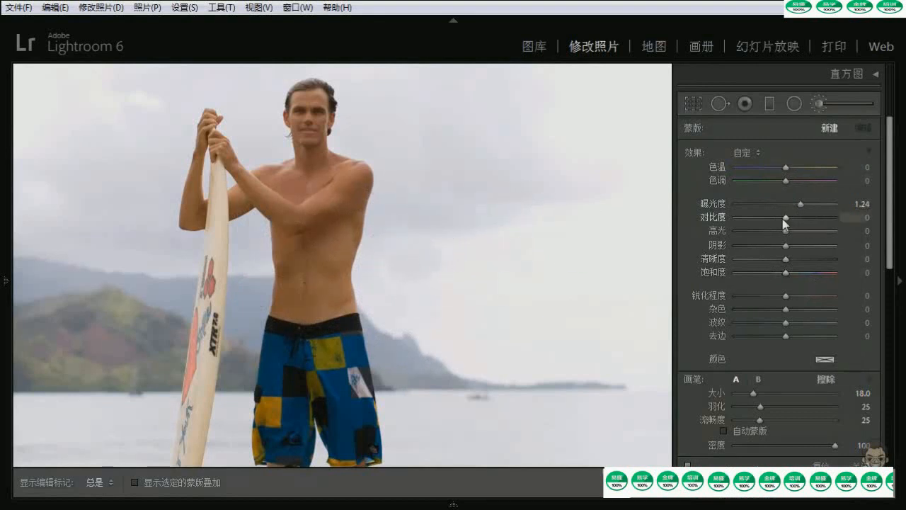
{"action": "left_click_drag", "start_coordinate": [786, 219], "coordinate": [798, 220]}
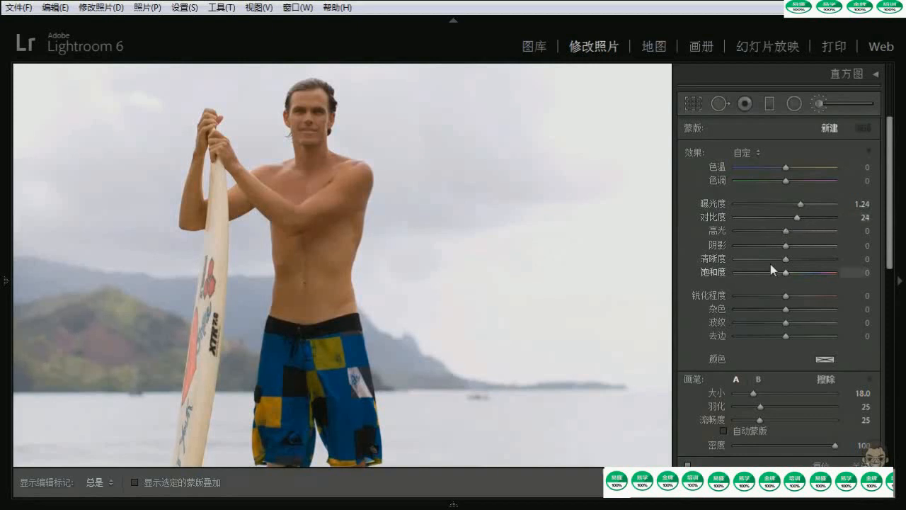
{"action": "left_click_drag", "start_coordinate": [786, 245], "coordinate": [796, 247]}
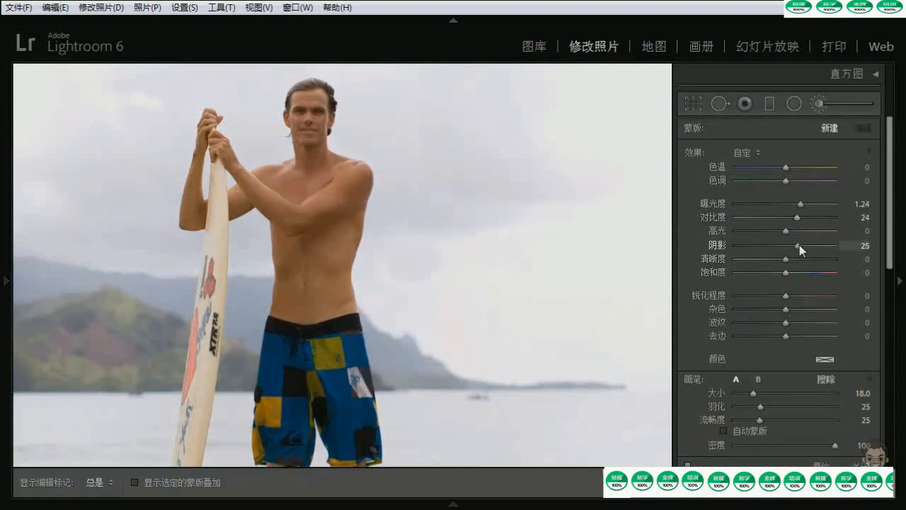
{"action": "left_click_drag", "start_coordinate": [787, 168], "coordinate": [796, 168]}
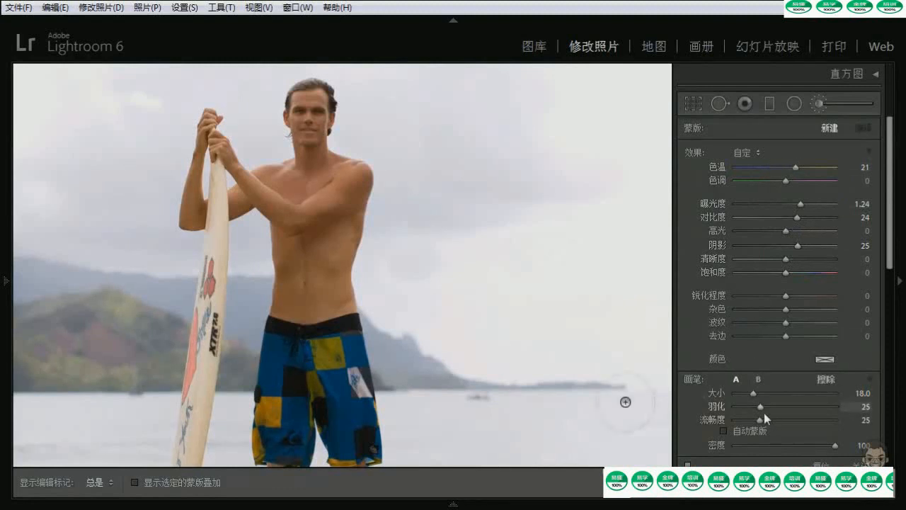
Set the brush feather to 45, the flow to 26 and the size to 11
{"action": "left_click_drag", "start_coordinate": [761, 414], "coordinate": [777, 410]}
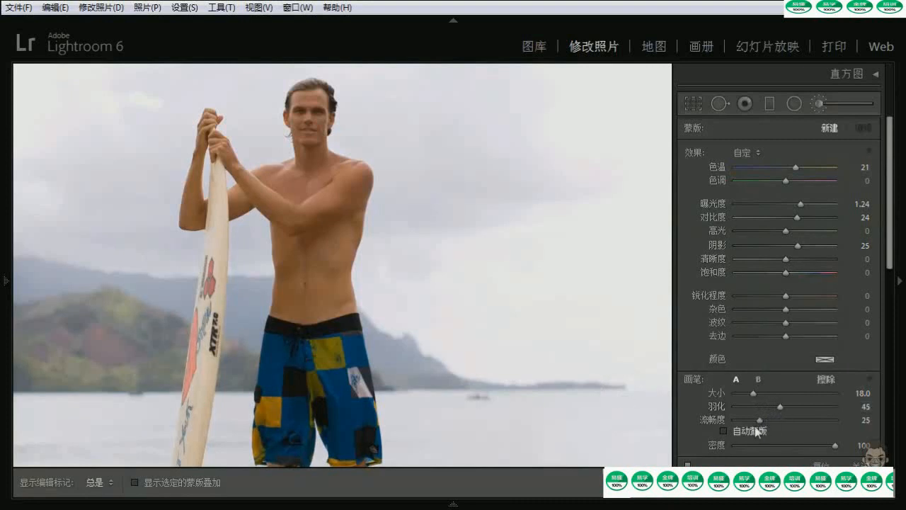
{"action": "left_click_drag", "start_coordinate": [761, 420], "coordinate": [764, 420]}
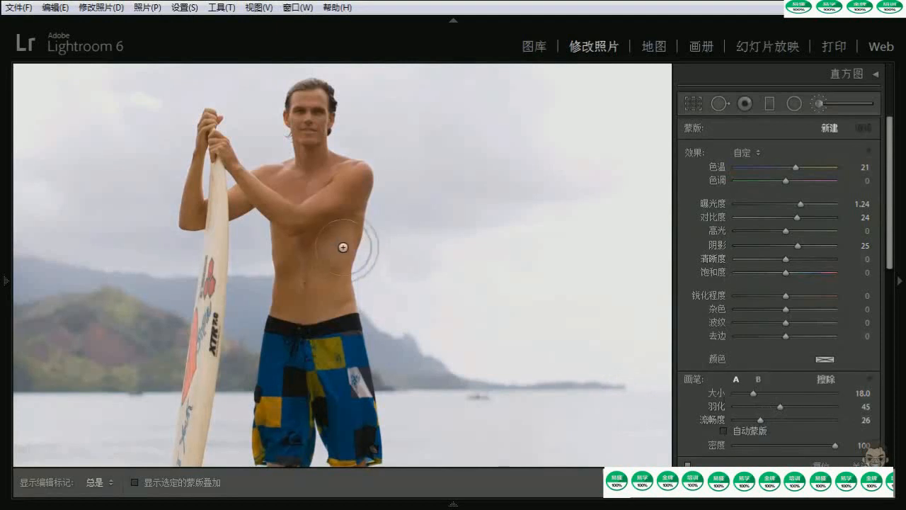
{"action": "scroll", "coordinate": [308, 161], "scroll_direction": "up", "scroll_amount": 1}
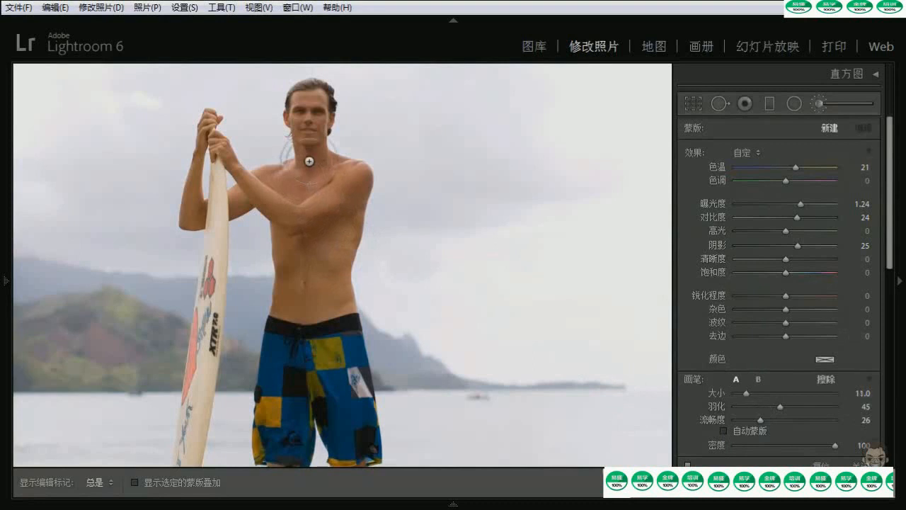
{"action": "scroll", "coordinate": [309, 161], "scroll_direction": "down", "scroll_amount": 2}
Hide the edit pins, paint the effect over the man's face and upper chest, and enlarge the brush to 13
{"action": "key", "text": "h"}
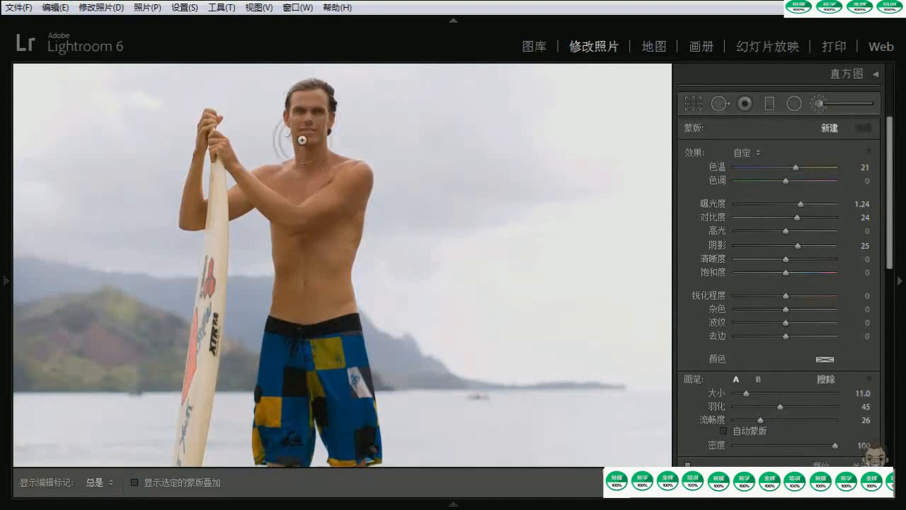
{"action": "mouse_move", "coordinate": [304, 117]}
{"action": "left_mouse_down"}
{"action": "mouse_move", "coordinate": [305, 155]}
{"action": "mouse_move", "coordinate": [304, 100]}
{"action": "mouse_move", "coordinate": [309, 128]}
{"action": "left_mouse_up"}
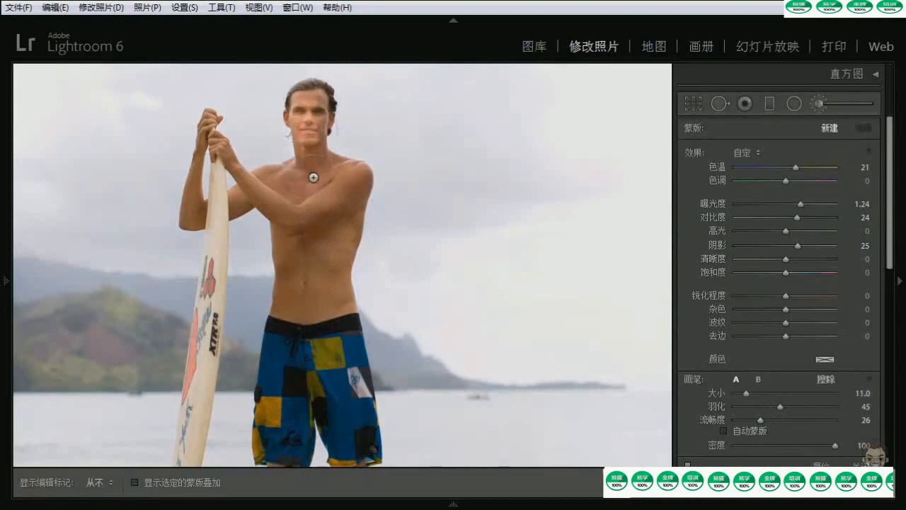
{"action": "mouse_move", "coordinate": [315, 174]}
{"action": "left_mouse_down"}
{"action": "mouse_move", "coordinate": [271, 196]}
{"action": "mouse_move", "coordinate": [281, 203]}
{"action": "left_mouse_up"}
{"action": "scroll", "coordinate": [275, 198], "scroll_direction": "up", "scroll_amount": 2}
{"action": "key", "text": "h"}
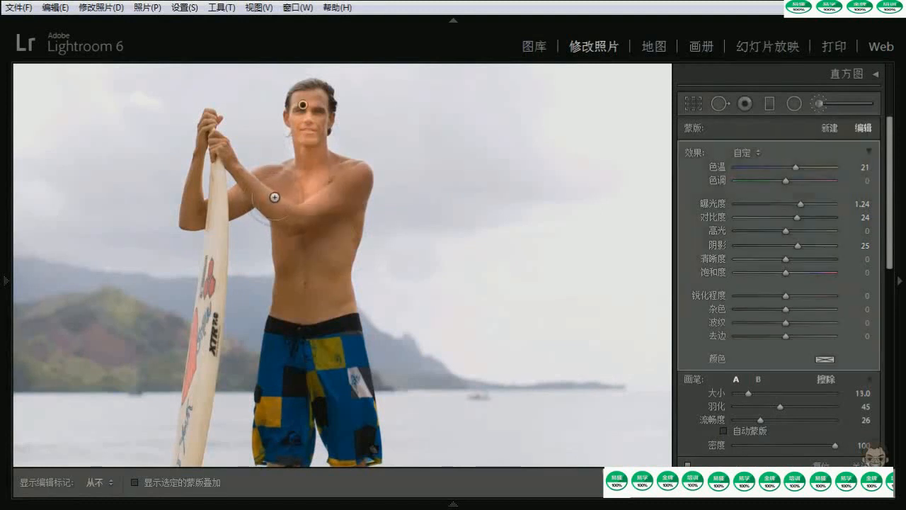
Continue painting over the man's arms, torso and bare lower leg, reducing the brush size to 12
{"action": "mouse_move", "coordinate": [219, 210]}
{"action": "left_mouse_down"}
{"action": "mouse_move", "coordinate": [197, 184]}
{"action": "mouse_move", "coordinate": [190, 134]}
{"action": "mouse_move", "coordinate": [219, 130]}
{"action": "mouse_move", "coordinate": [261, 192]}
{"action": "mouse_move", "coordinate": [293, 177]}
{"action": "mouse_move", "coordinate": [314, 201]}
{"action": "mouse_move", "coordinate": [343, 183]}
{"action": "left_mouse_up"}
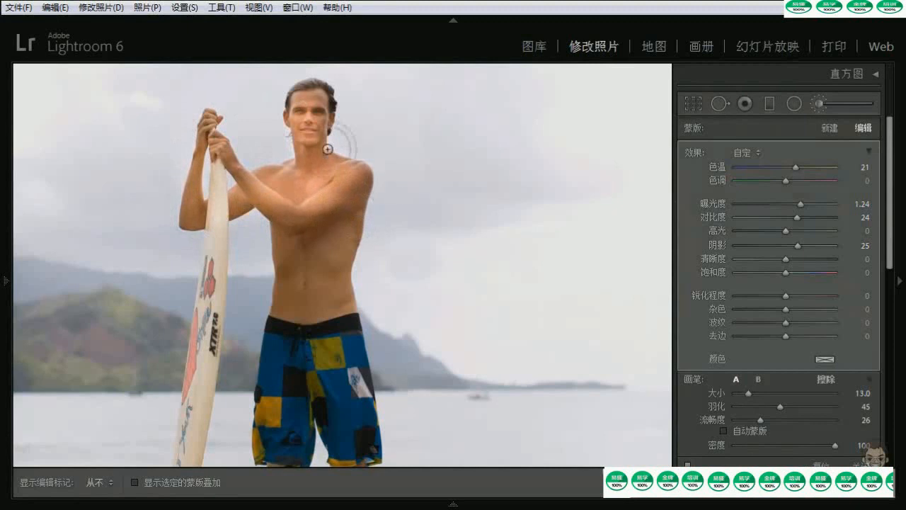
{"action": "mouse_move", "coordinate": [323, 137]}
{"action": "left_mouse_down"}
{"action": "mouse_move", "coordinate": [330, 245]}
{"action": "mouse_move", "coordinate": [318, 271]}
{"action": "mouse_move", "coordinate": [293, 259]}
{"action": "mouse_move", "coordinate": [287, 275]}
{"action": "mouse_move", "coordinate": [340, 245]}
{"action": "mouse_move", "coordinate": [360, 300]}
{"action": "mouse_move", "coordinate": [352, 232]}
{"action": "mouse_move", "coordinate": [330, 287]}
{"action": "mouse_move", "coordinate": [277, 335]}
{"action": "left_mouse_up"}
{"action": "mouse_move", "coordinate": [198, 187]}
{"action": "left_mouse_down"}
{"action": "mouse_move", "coordinate": [192, 228]}
{"action": "mouse_move", "coordinate": [189, 202]}
{"action": "left_mouse_up"}
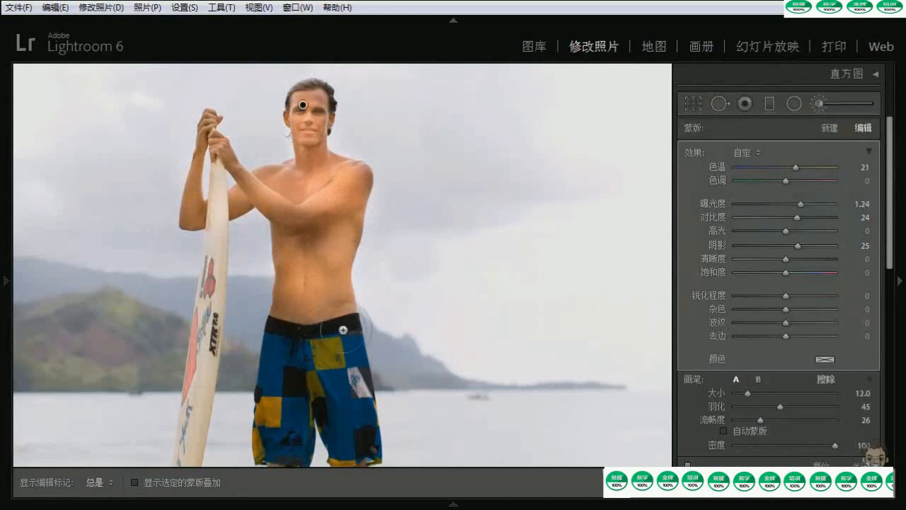
{"action": "scroll", "coordinate": [343, 330], "scroll_direction": "down", "scroll_amount": 5}
{"action": "mouse_move", "coordinate": [339, 384]}
{"action": "left_mouse_down"}
{"action": "mouse_move", "coordinate": [355, 400]}
{"action": "mouse_move", "coordinate": [366, 456]}
{"action": "mouse_move", "coordinate": [348, 328]}
{"action": "left_mouse_up"}
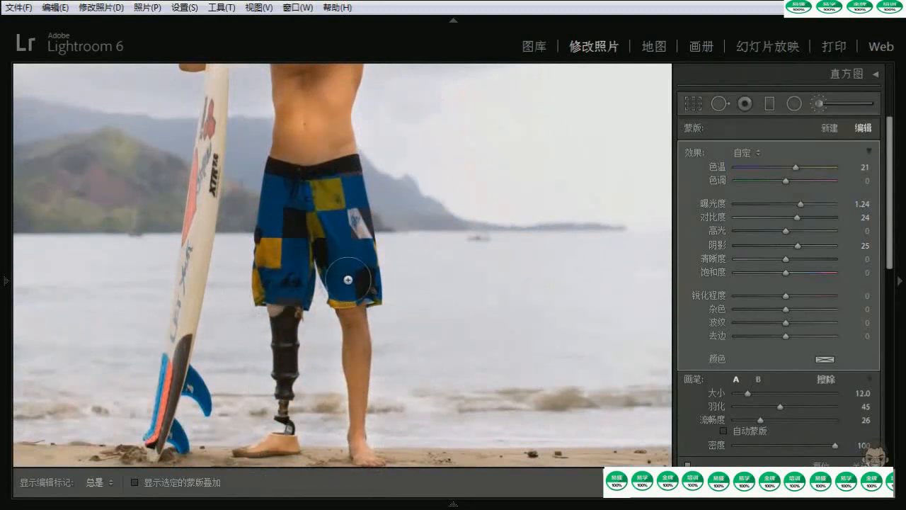
{"action": "scroll", "coordinate": [334, 239], "scroll_direction": "up", "scroll_amount": 5}
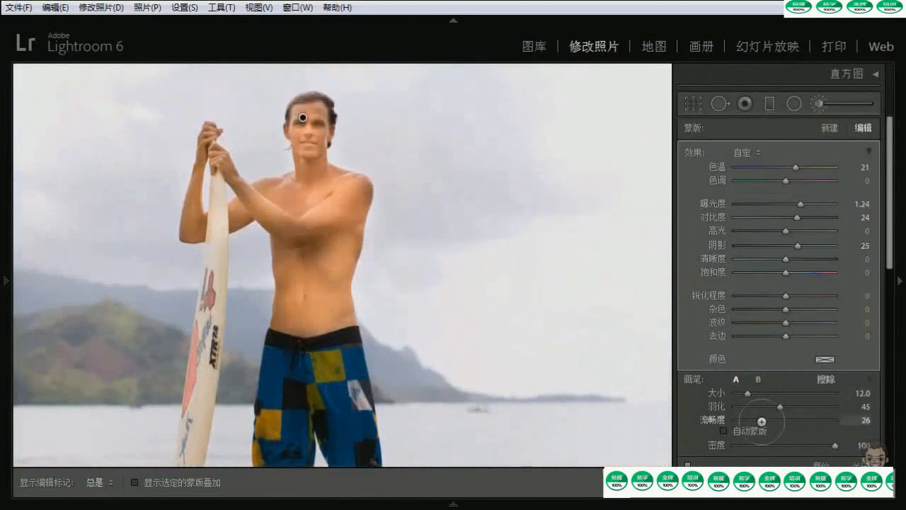
Raise the brush flow to 44 and paint again over the man's shoulder and the arm beside the surfboard
{"action": "left_click_drag", "start_coordinate": [761, 421], "coordinate": [780, 419]}
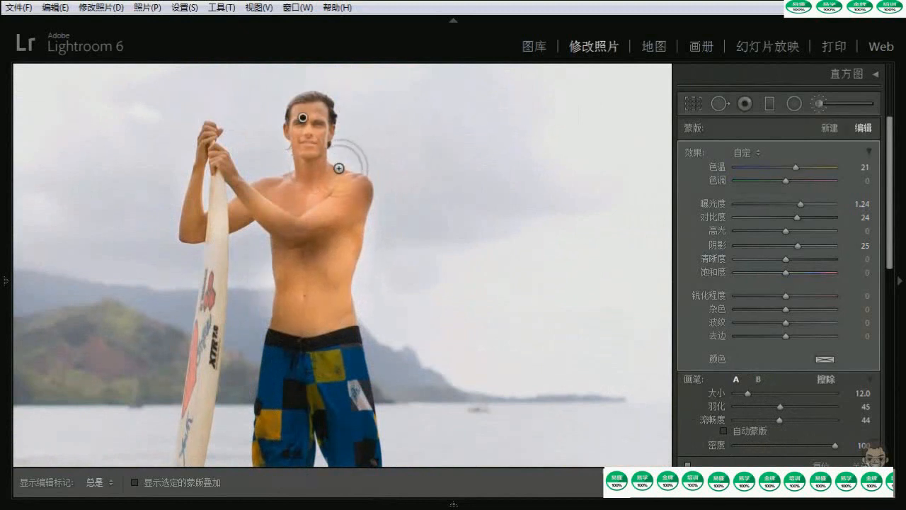
{"action": "left_click_drag", "start_coordinate": [356, 175], "coordinate": [365, 193]}
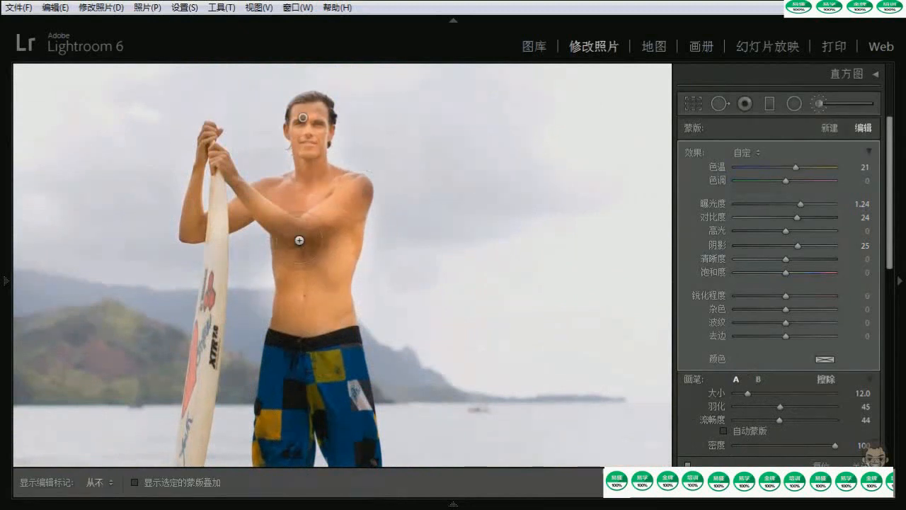
{"action": "left_click_drag", "start_coordinate": [194, 182], "coordinate": [184, 227]}
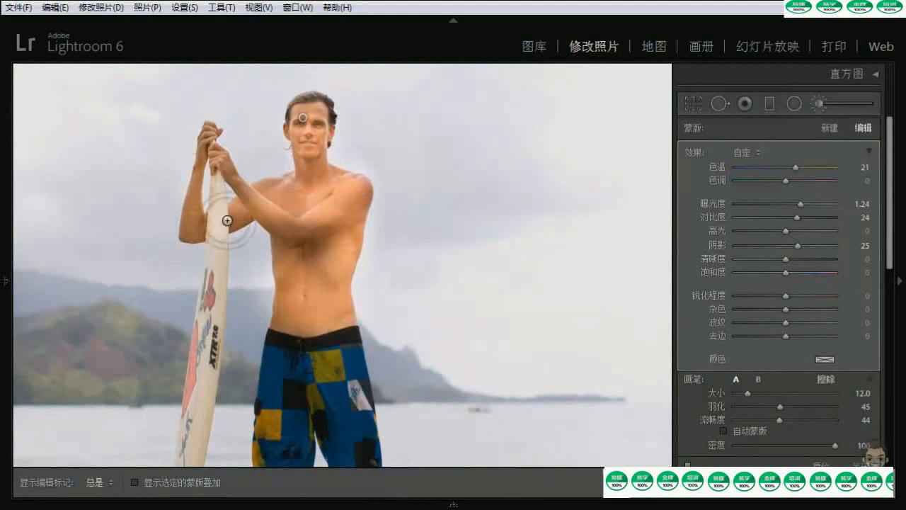
{"action": "key", "text": "h"}
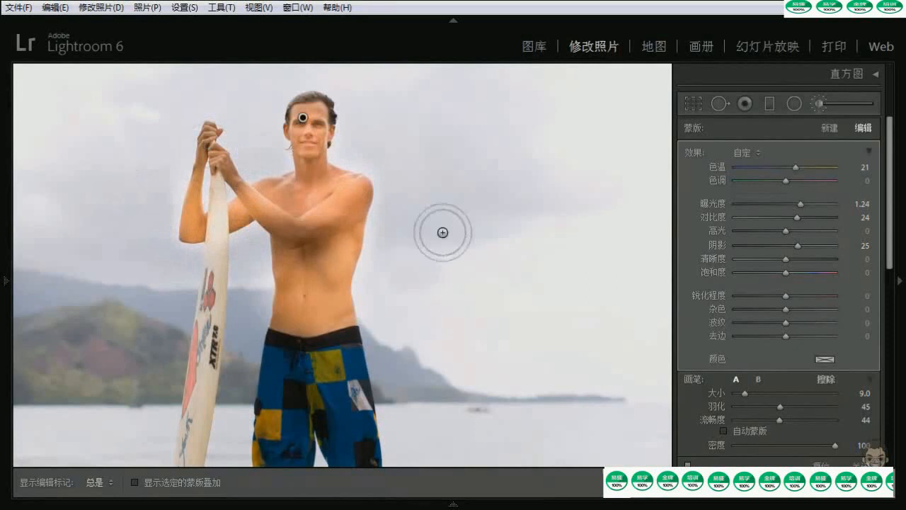
Switch the brush to Erase and show the selected mask overlay with the edit pins hidden
{"action": "left_click", "coordinate": [825, 379]}
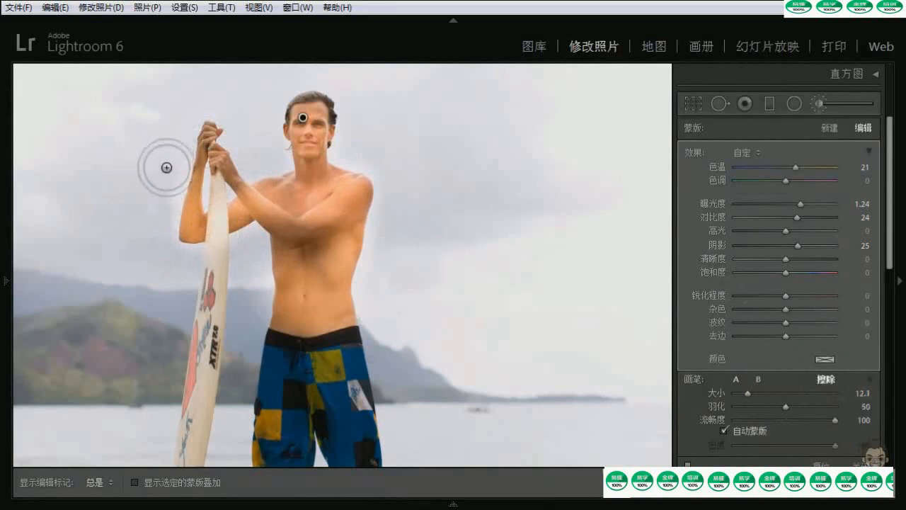
{"action": "key", "text": "h"}
{"action": "key", "text": "h"}
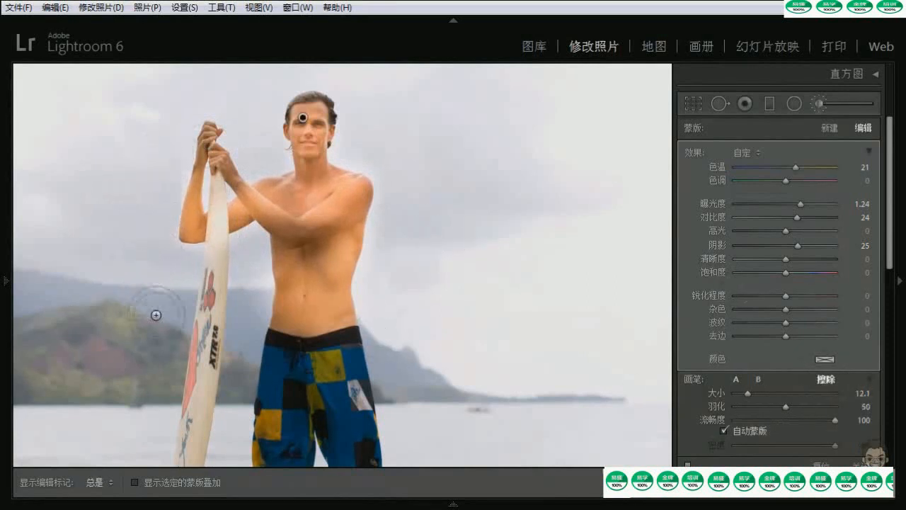
{"action": "left_click", "coordinate": [135, 482]}
{"action": "key", "text": "h"}
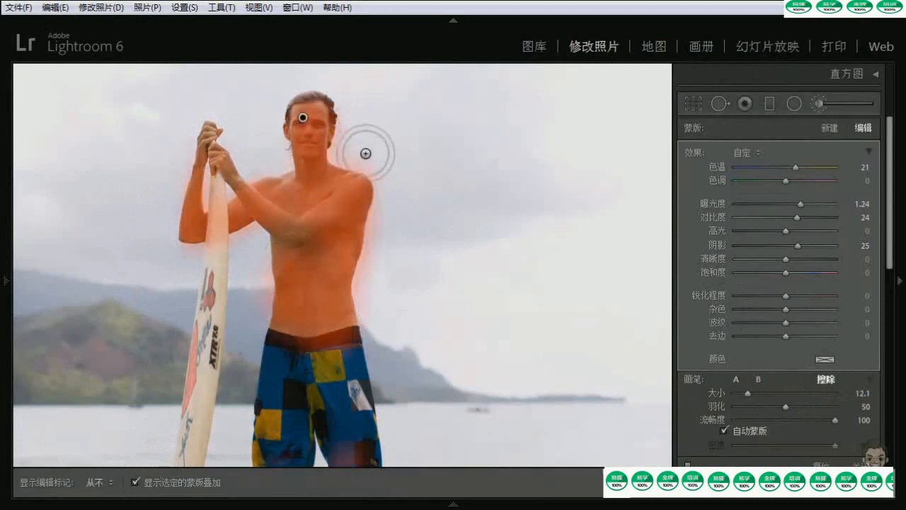
Erase the mask spill beside the man's torso and on the surfboard, reducing the eraser size to 6
{"action": "left_click_drag", "start_coordinate": [383, 209], "coordinate": [391, 286]}
{"action": "key", "text": "h"}
{"action": "key", "text": "h"}
{"action": "mouse_move", "coordinate": [222, 262]}
{"action": "left_mouse_down"}
{"action": "mouse_move", "coordinate": [216, 179]}
{"action": "mouse_move", "coordinate": [215, 253]}
{"action": "mouse_move", "coordinate": [214, 181]}
{"action": "mouse_move", "coordinate": [217, 256]}
{"action": "left_mouse_up"}
{"action": "scroll", "coordinate": [218, 199], "scroll_direction": "down", "scroll_amount": 3}
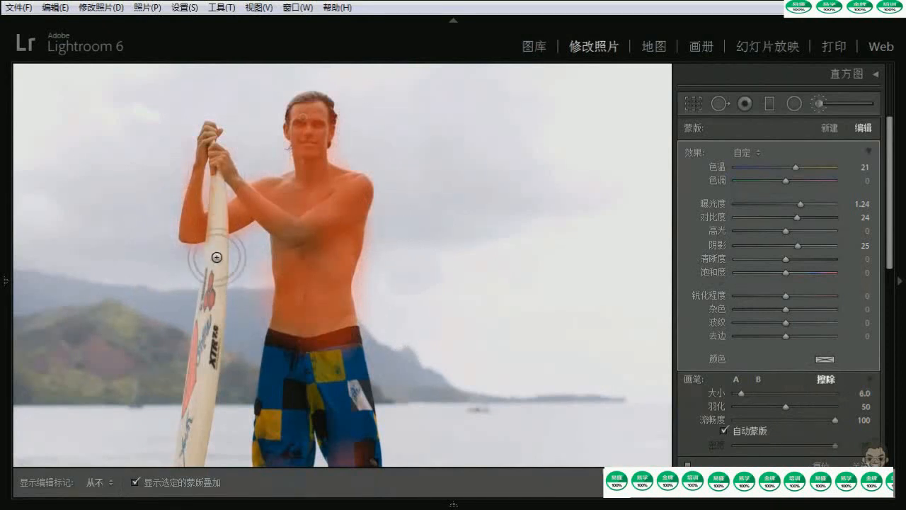
{"action": "key", "text": "h"}
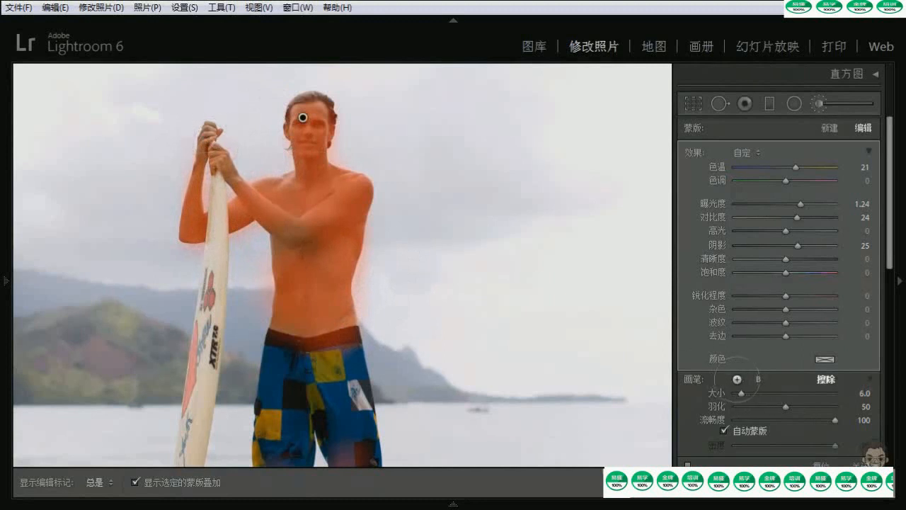
Return to brush A, paint the hands holding the surfboard into the mask at size 9, and hide the mask overlay
{"action": "left_click", "coordinate": [735, 378]}
{"action": "left_click_drag", "start_coordinate": [212, 133], "coordinate": [210, 139]}
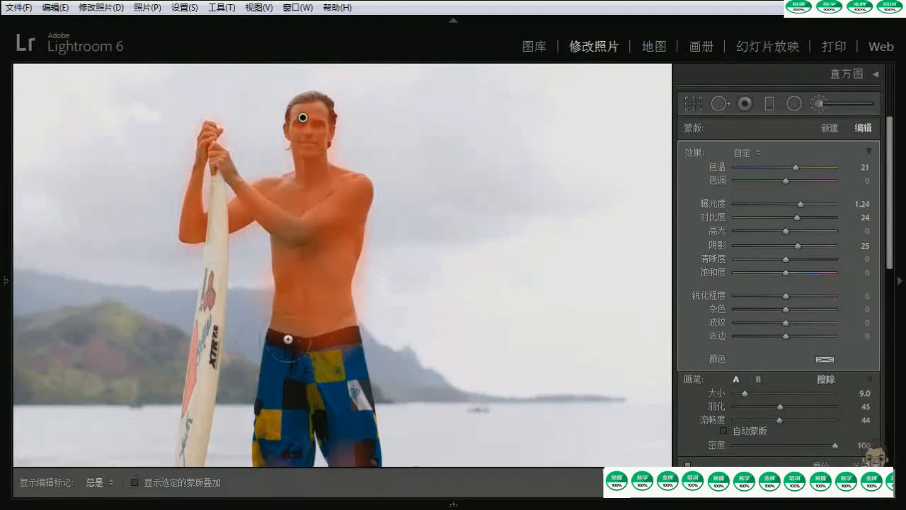
{"action": "key", "text": "o"}
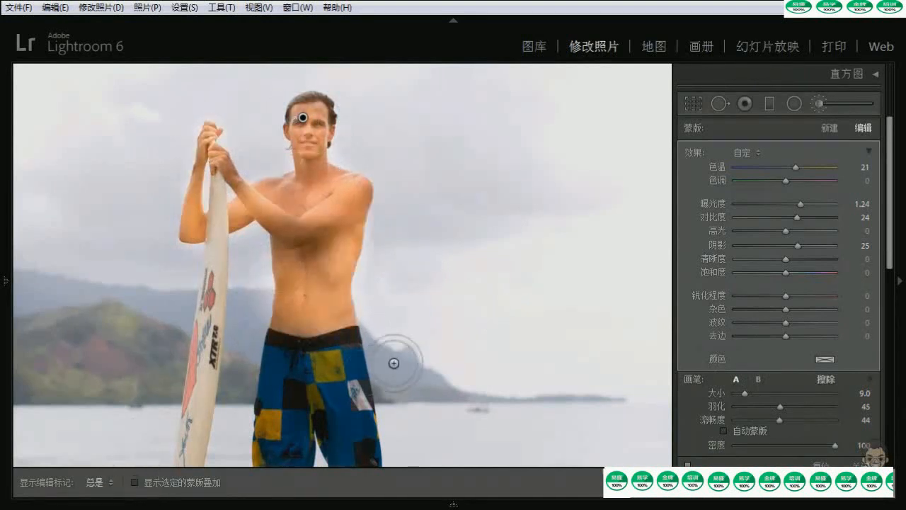
Hide the edit pins and compare the photo before and after the brush correction
{"action": "key", "text": "h"}
{"action": "key", "text": "h"}
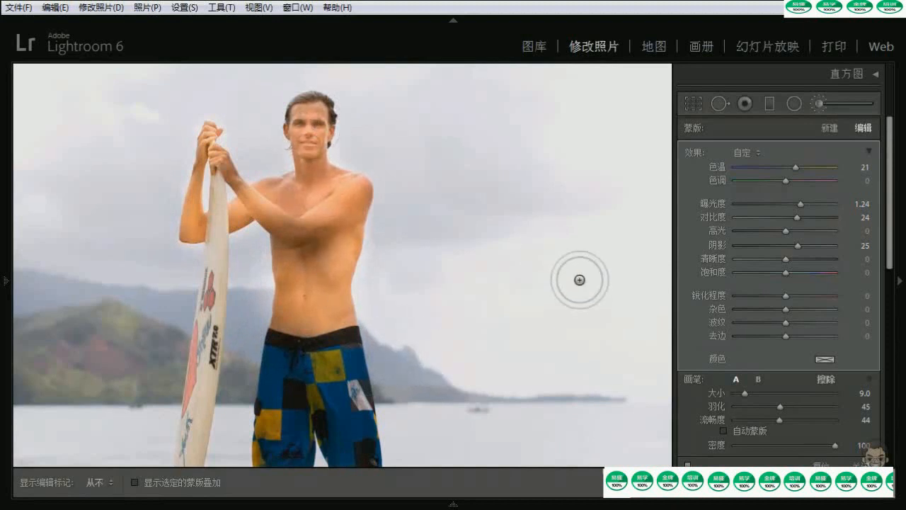
{"action": "key", "text": "backslash"}
{"action": "key", "text": "backslash"}
{"action": "key", "text": "backslash"}
{"action": "key", "text": "backslash"}
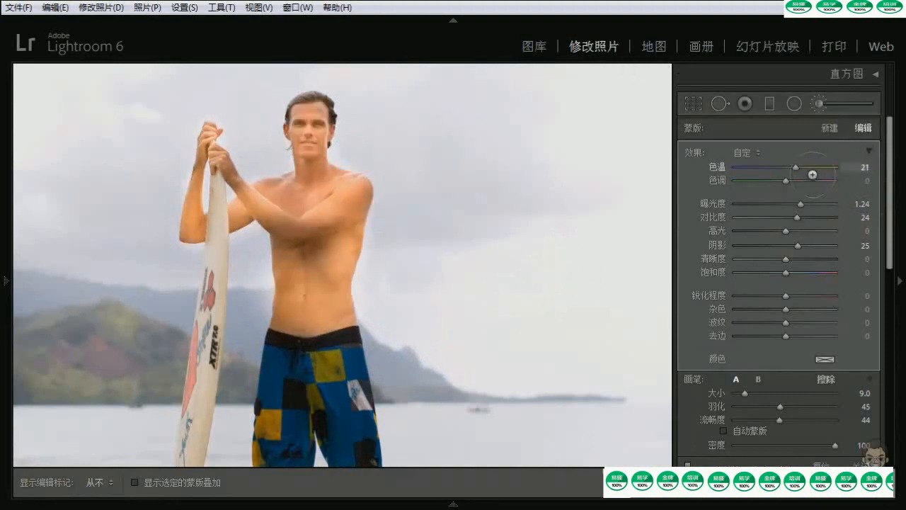
Refine the painted adjustment to exposure 0.43, clarity 35, saturation 11 and shadows 40, and collapse its effect sliders into a single amount
{"action": "left_click_drag", "start_coordinate": [798, 203], "coordinate": [789, 204]}
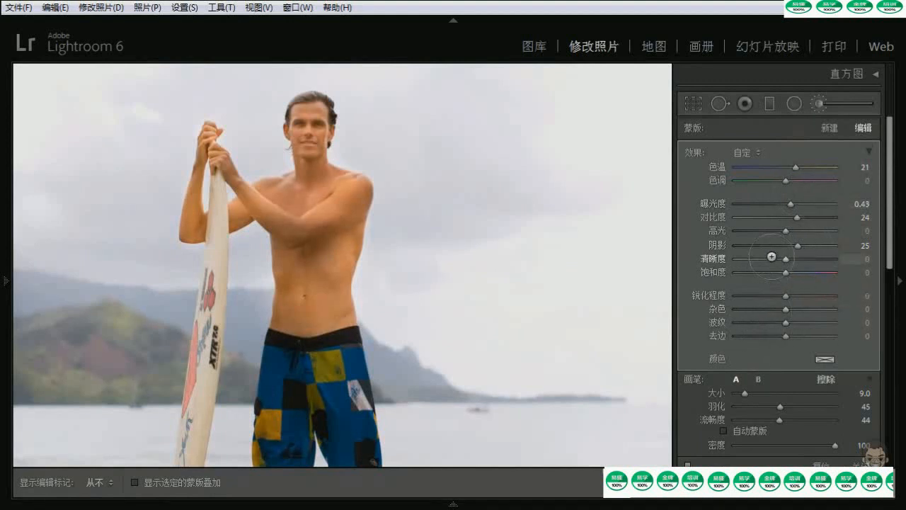
{"action": "mouse_move", "coordinate": [786, 259]}
{"action": "left_mouse_down"}
{"action": "mouse_move", "coordinate": [814, 258]}
{"action": "mouse_move", "coordinate": [785, 259]}
{"action": "mouse_move", "coordinate": [811, 260]}
{"action": "mouse_move", "coordinate": [802, 260]}
{"action": "left_mouse_up"}
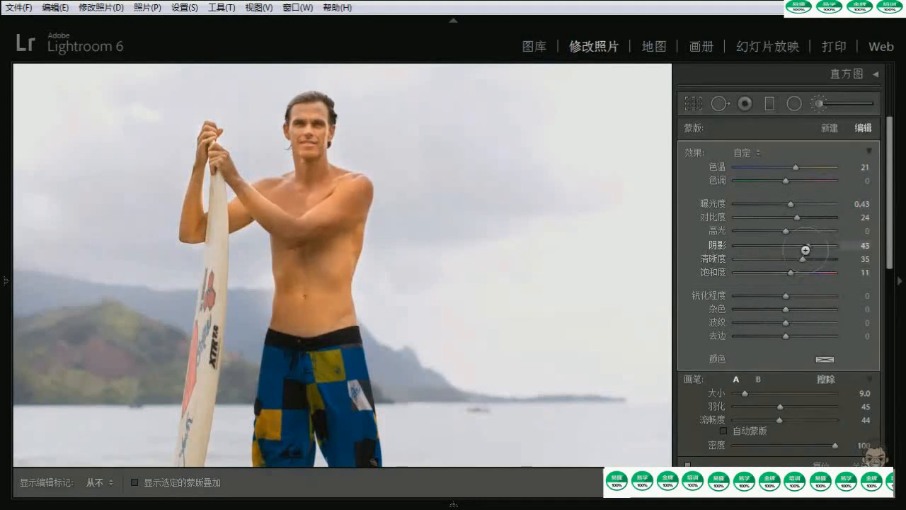
{"action": "left_click_drag", "start_coordinate": [805, 249], "coordinate": [805, 249]}
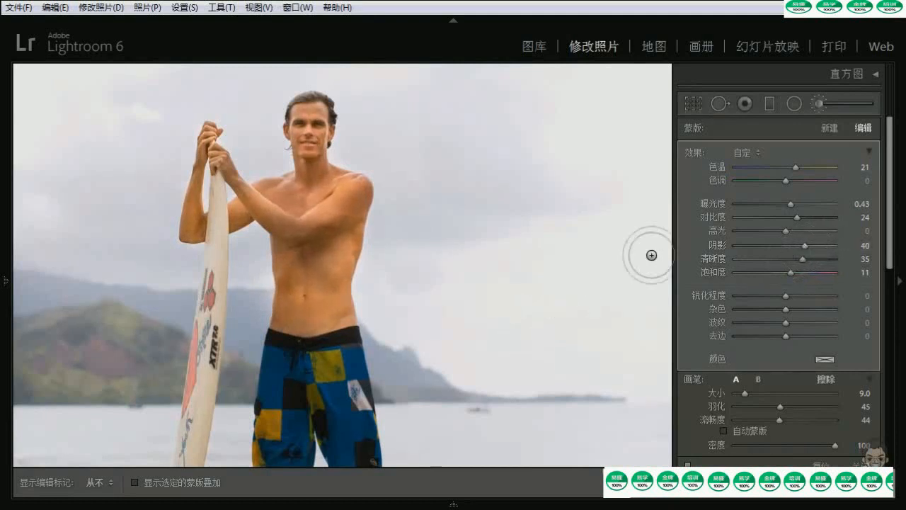
{"action": "left_click", "coordinate": [867, 147]}
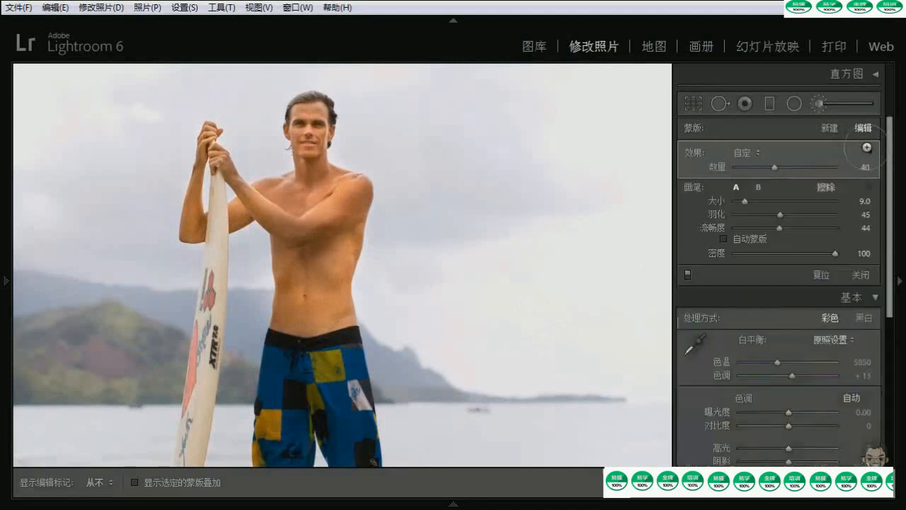
Sample the skin adjustment's amount between 5 and 100, settle on 44, and expand its individual effect sliders
{"action": "mouse_move", "coordinate": [775, 167]}
{"action": "left_mouse_down"}
{"action": "mouse_move", "coordinate": [804, 167]}
{"action": "mouse_move", "coordinate": [762, 169]}
{"action": "left_mouse_up"}
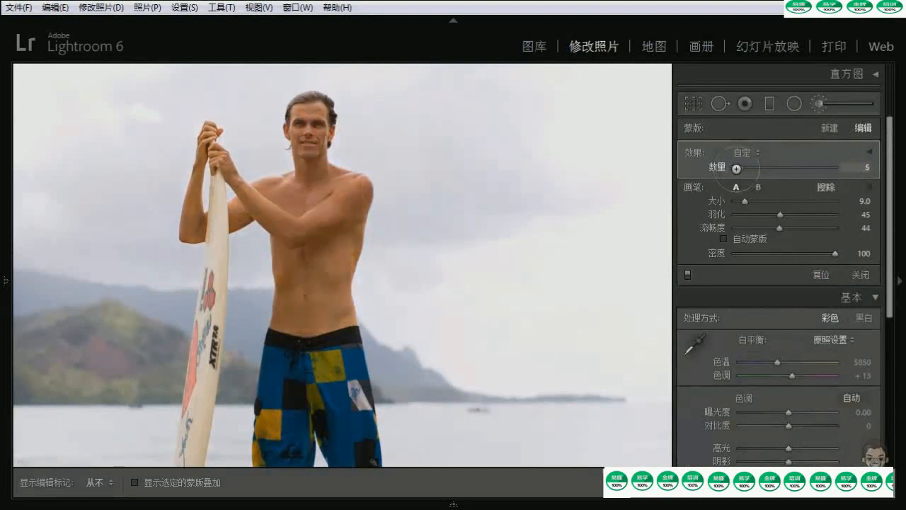
{"action": "left_click_drag", "start_coordinate": [731, 167], "coordinate": [838, 170]}
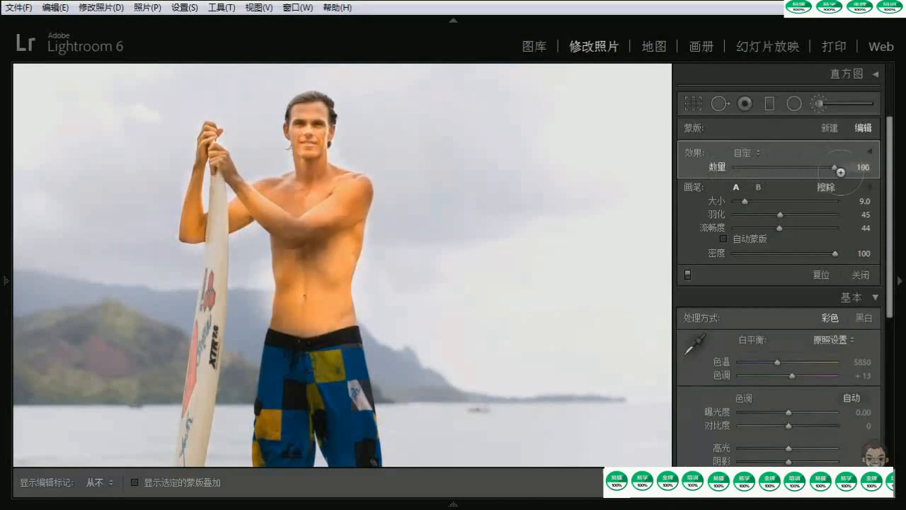
{"action": "left_click_drag", "start_coordinate": [802, 172], "coordinate": [785, 174]}
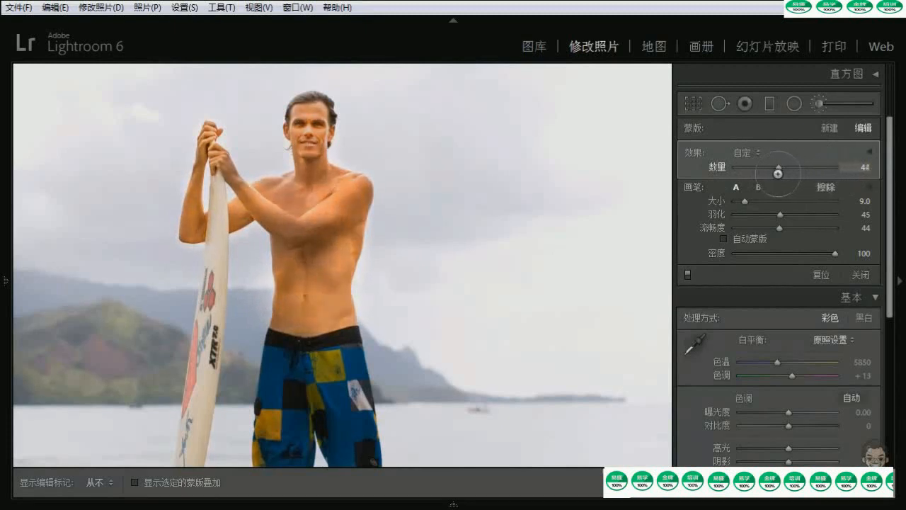
{"action": "left_click_drag", "start_coordinate": [771, 173], "coordinate": [778, 174]}
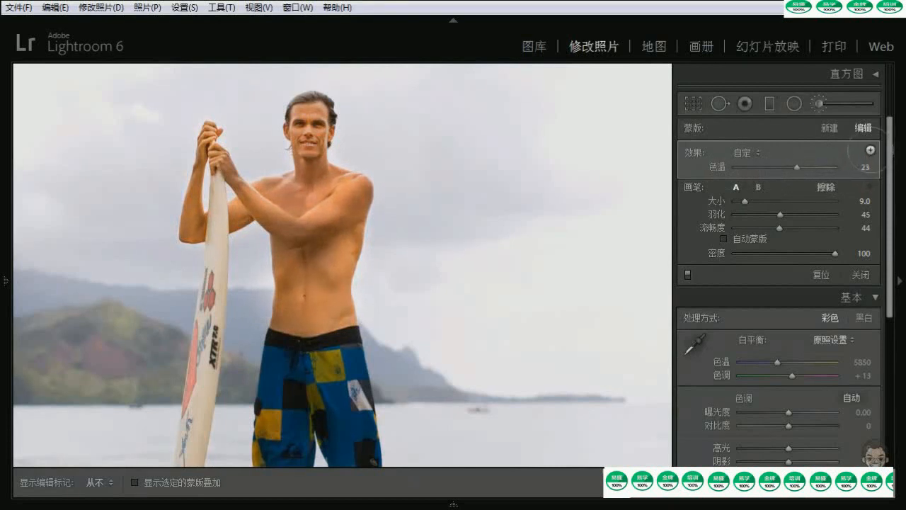
{"action": "left_click", "coordinate": [870, 150]}
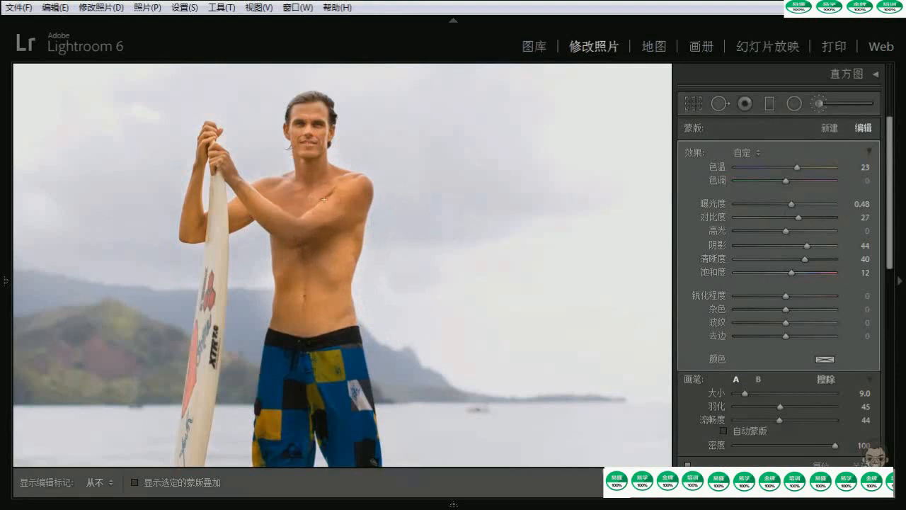
Create a new brush adjustment in the sky with the whole photo in view and apply the 色调 effect preset to zero its sliders
{"action": "key", "text": "z"}
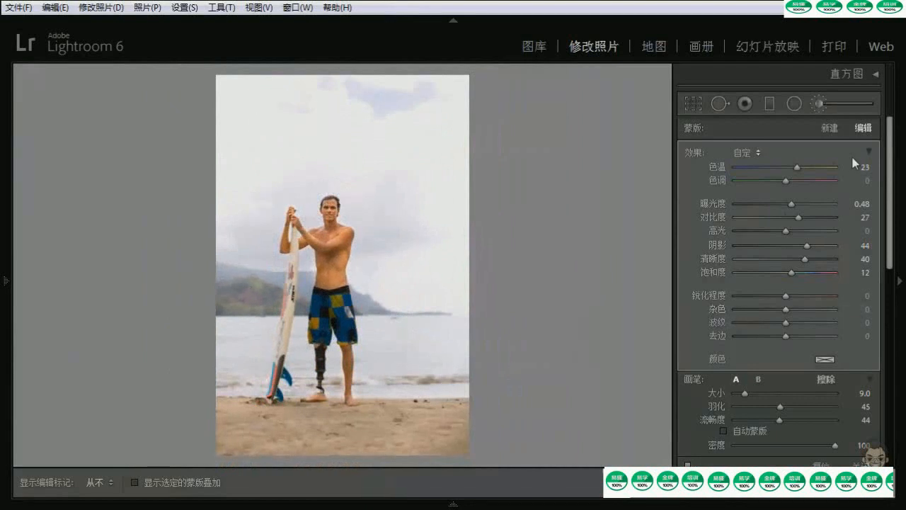
{"action": "left_click", "coordinate": [832, 129]}
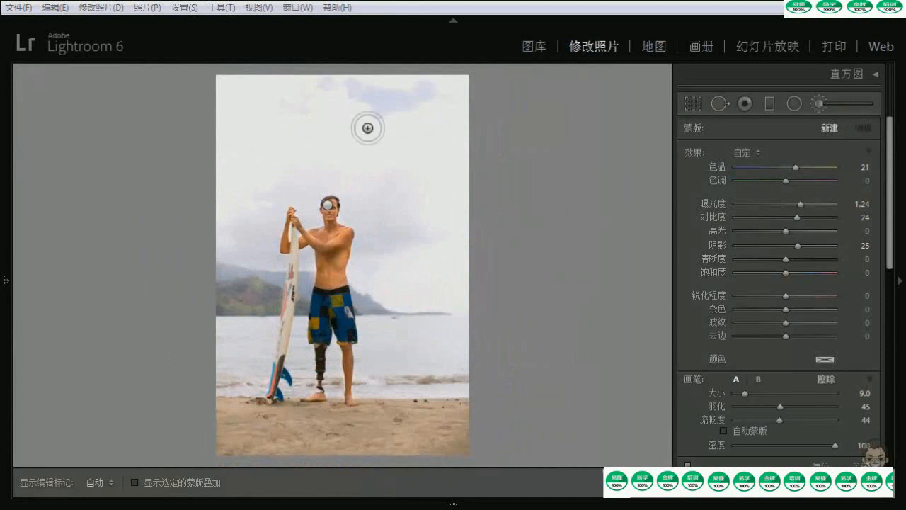
{"action": "left_click", "coordinate": [376, 107]}
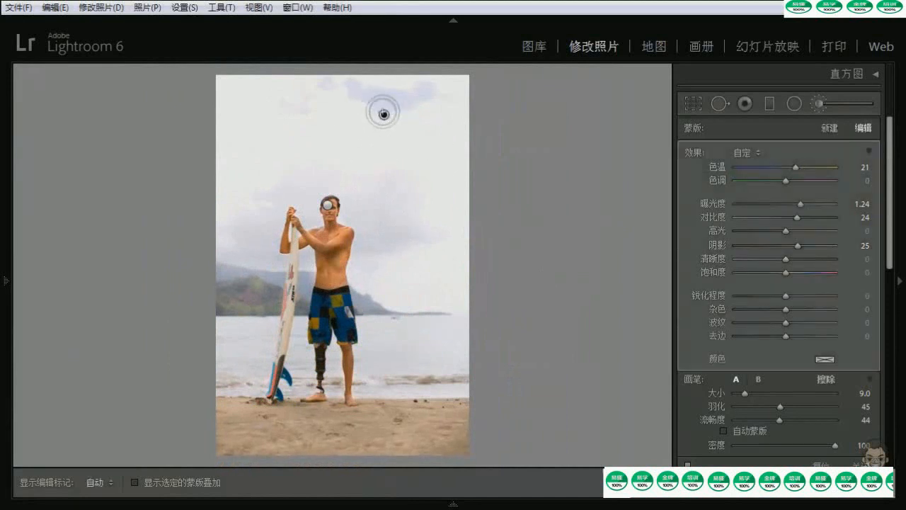
{"action": "left_click", "coordinate": [743, 153]}
{"action": "left_click", "coordinate": [770, 207]}
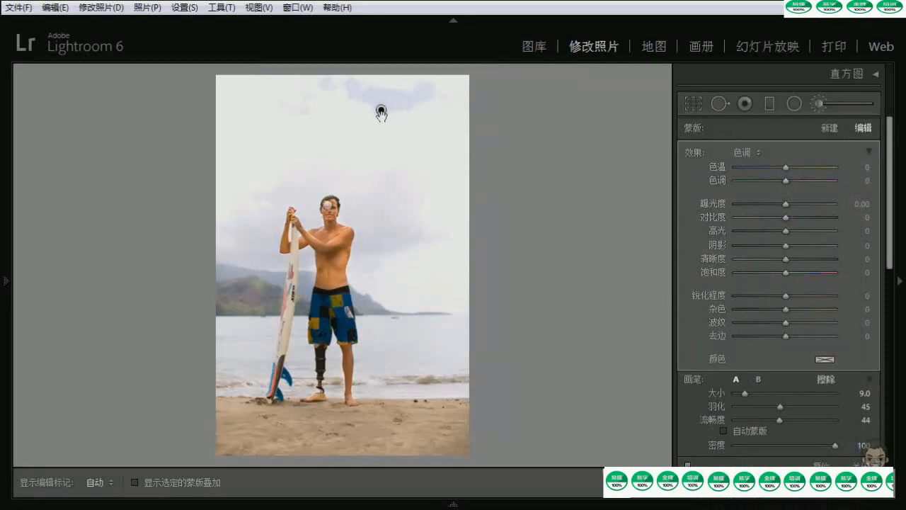
Set the sky adjustment to temperature -27 and contrast 27, and paint over the sky with a brush size of 27.7
{"action": "left_click_drag", "start_coordinate": [785, 167], "coordinate": [774, 166]}
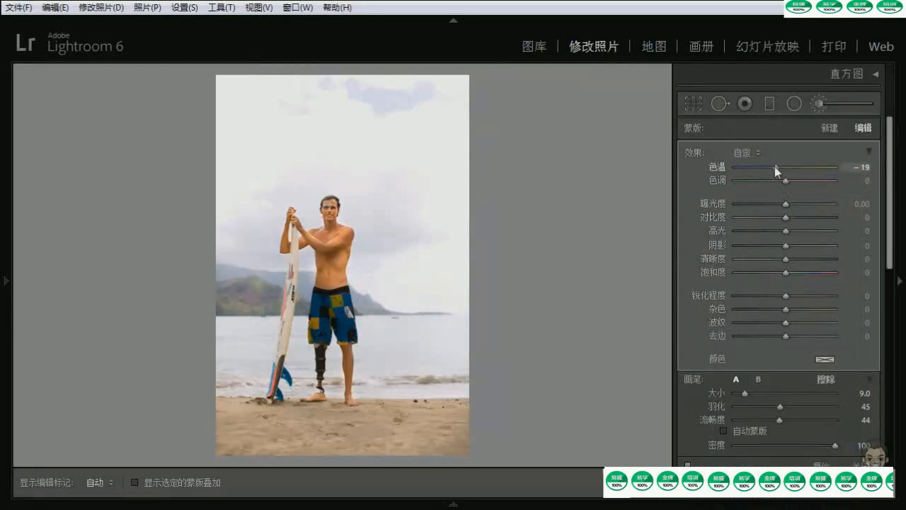
{"action": "left_click", "coordinate": [379, 111]}
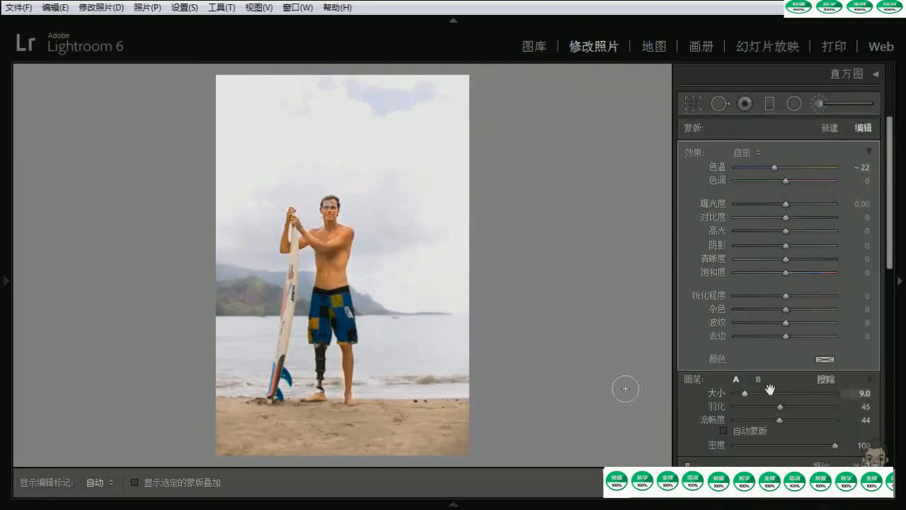
{"action": "left_click_drag", "start_coordinate": [747, 391], "coordinate": [763, 393]}
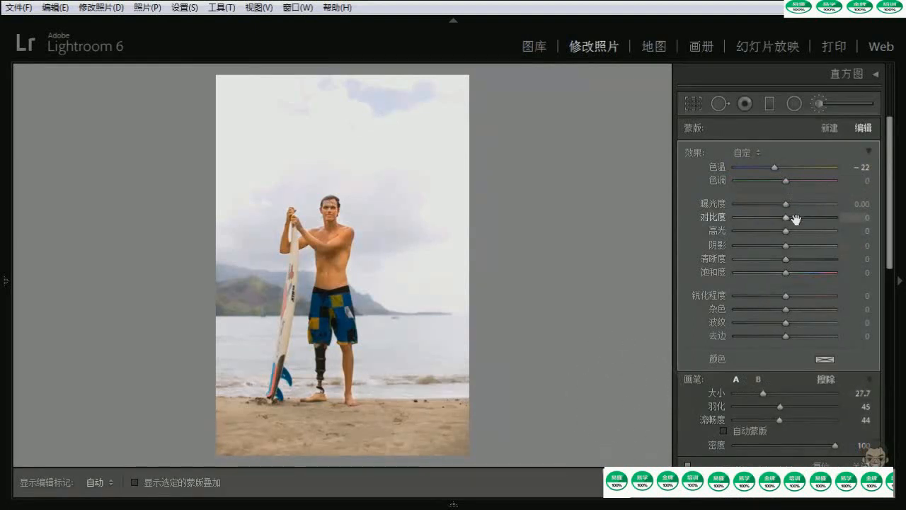
{"action": "left_click_drag", "start_coordinate": [795, 217], "coordinate": [802, 216]}
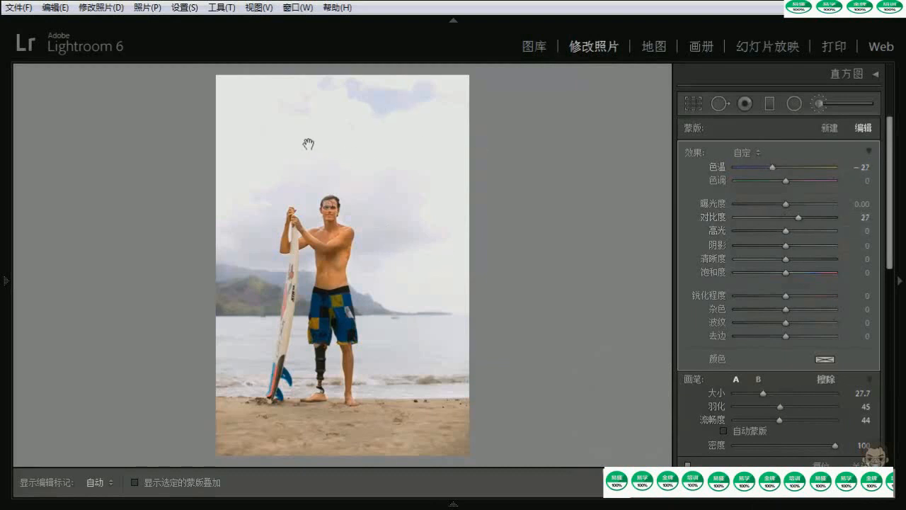
{"action": "key", "text": "h"}
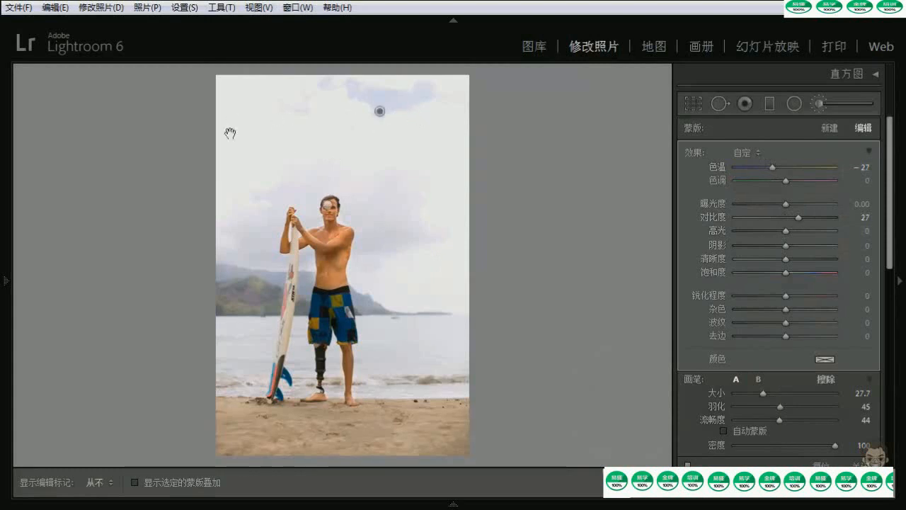
{"action": "key", "text": "h"}
{"action": "key", "text": "h"}
{"action": "key", "text": "h"}
{"action": "key", "text": "h"}
{"action": "key", "text": "h"}
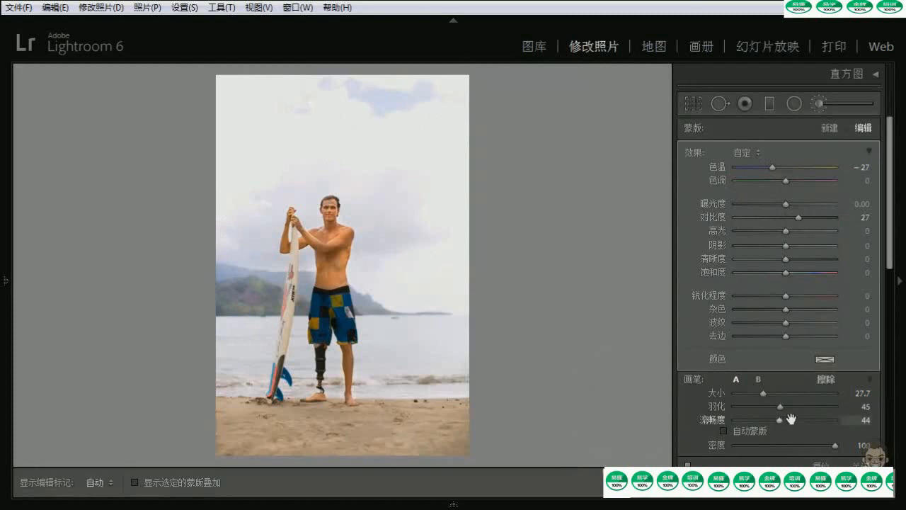
Set the brush to size 33.4, feather 46 and flow 76, lower exposure to -1.52, and paint more of the sky
{"action": "left_click_drag", "start_coordinate": [780, 406], "coordinate": [769, 394]}
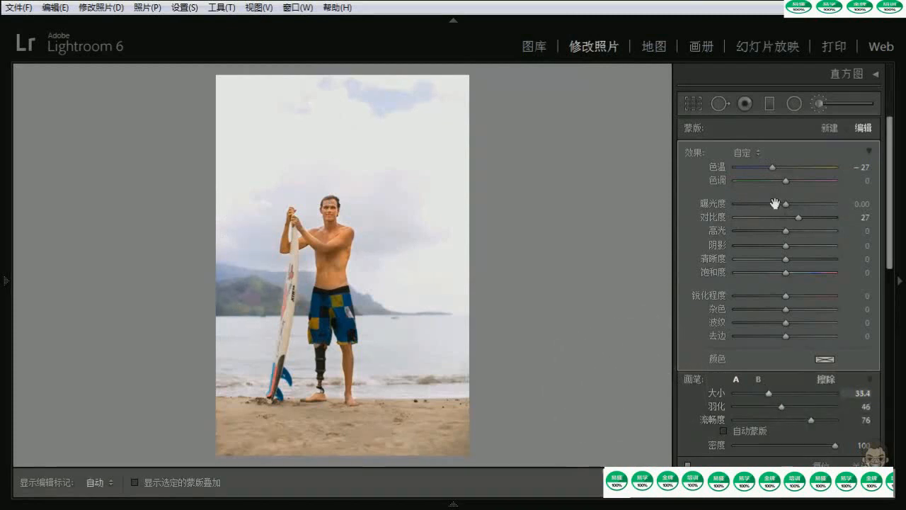
{"action": "left_click_drag", "start_coordinate": [786, 204], "coordinate": [766, 203]}
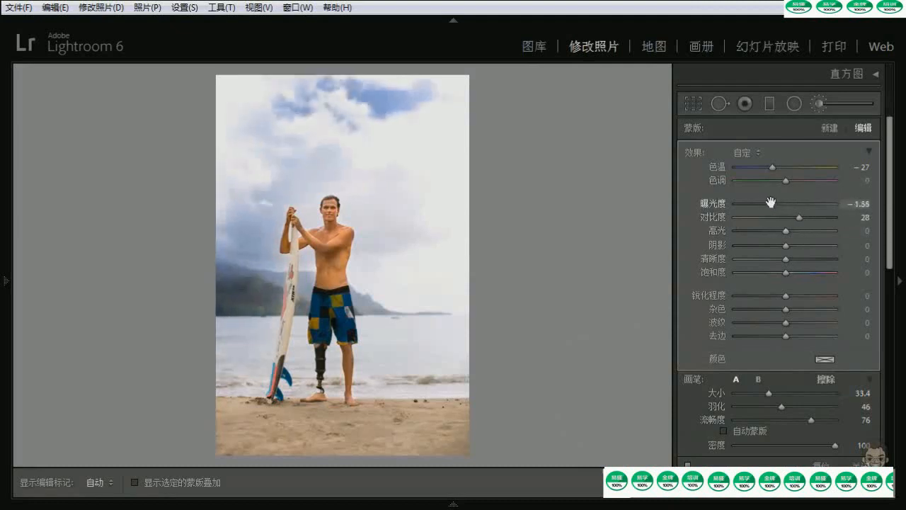
{"action": "key", "text": "h"}
{"action": "mouse_move", "coordinate": [378, 115]}
{"action": "left_mouse_down"}
{"action": "mouse_move", "coordinate": [417, 135]}
{"action": "mouse_move", "coordinate": [434, 205]}
{"action": "mouse_move", "coordinate": [443, 165]}
{"action": "mouse_move", "coordinate": [446, 243]}
{"action": "mouse_move", "coordinate": [427, 301]}
{"action": "mouse_move", "coordinate": [414, 194]}
{"action": "mouse_move", "coordinate": [384, 212]}
{"action": "mouse_move", "coordinate": [355, 189]}
{"action": "mouse_move", "coordinate": [351, 168]}
{"action": "mouse_move", "coordinate": [441, 199]}
{"action": "left_mouse_up"}
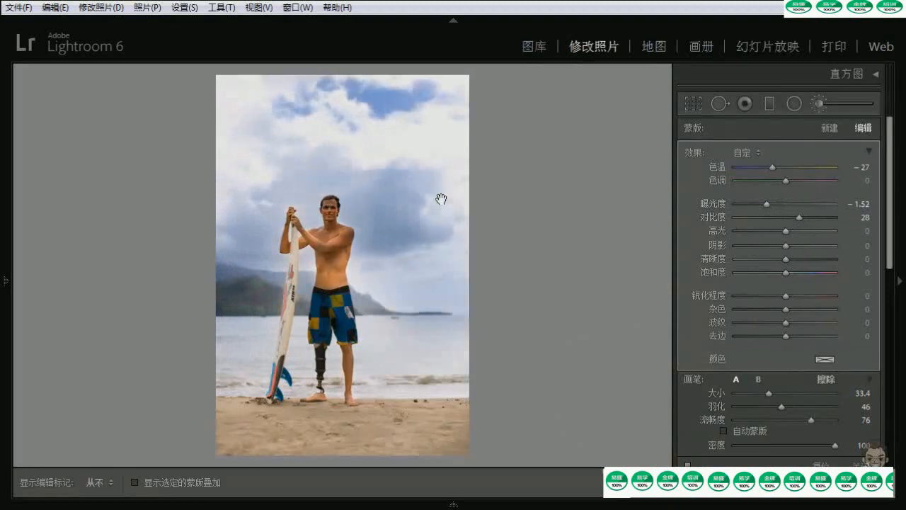
{"action": "key", "text": "h"}
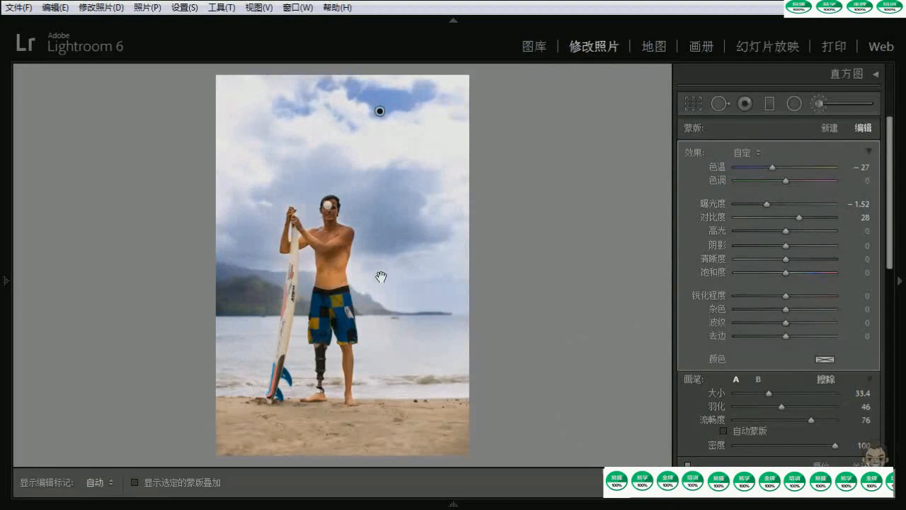
Undo the last sky brush stroke and repaint the sky with the brush feather at 96
{"action": "key", "text": "ctrl+z"}
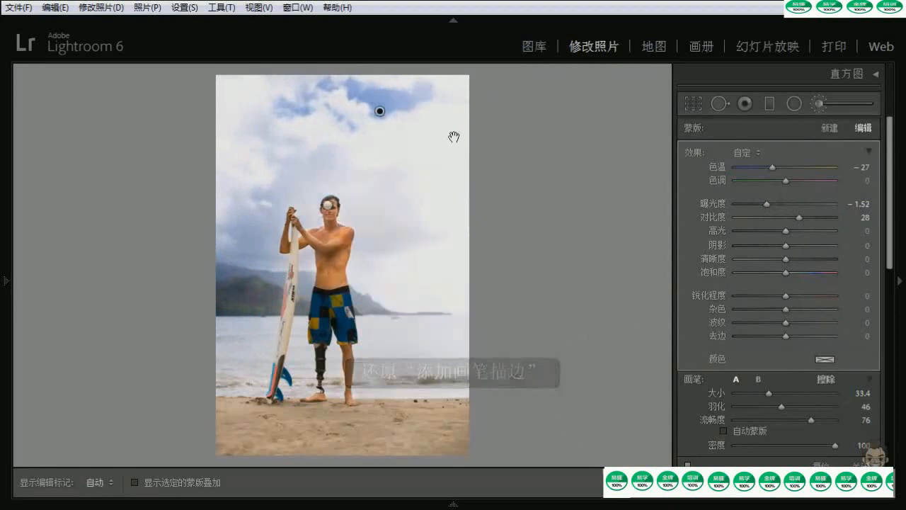
{"action": "left_click_drag", "start_coordinate": [776, 400], "coordinate": [829, 404]}
{"action": "key", "text": "h"}
{"action": "mouse_move", "coordinate": [461, 234]}
{"action": "left_mouse_down"}
{"action": "mouse_move", "coordinate": [501, 343]}
{"action": "mouse_move", "coordinate": [493, 318]}
{"action": "left_mouse_up"}
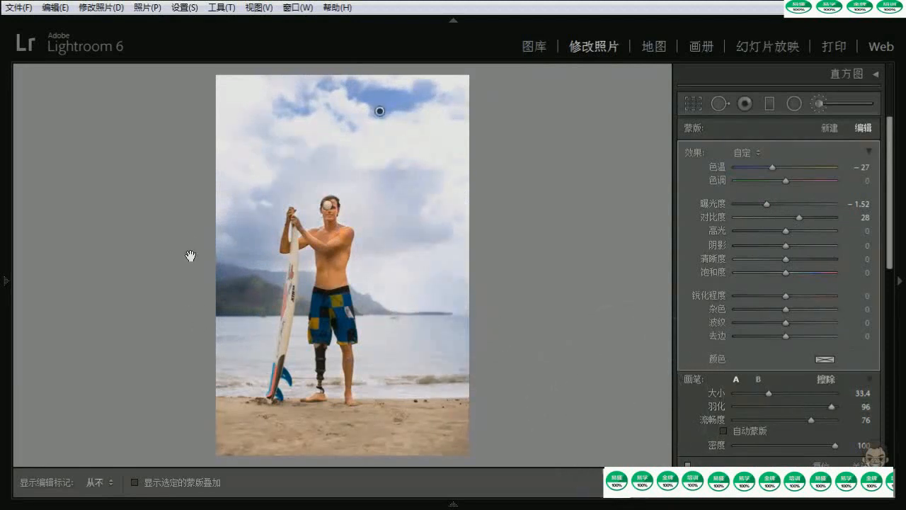
Erase the sky adjustment from the hills and the sea with the eraser at size 12, feather 50 and auto mask on
{"action": "left_click", "coordinate": [825, 378]}
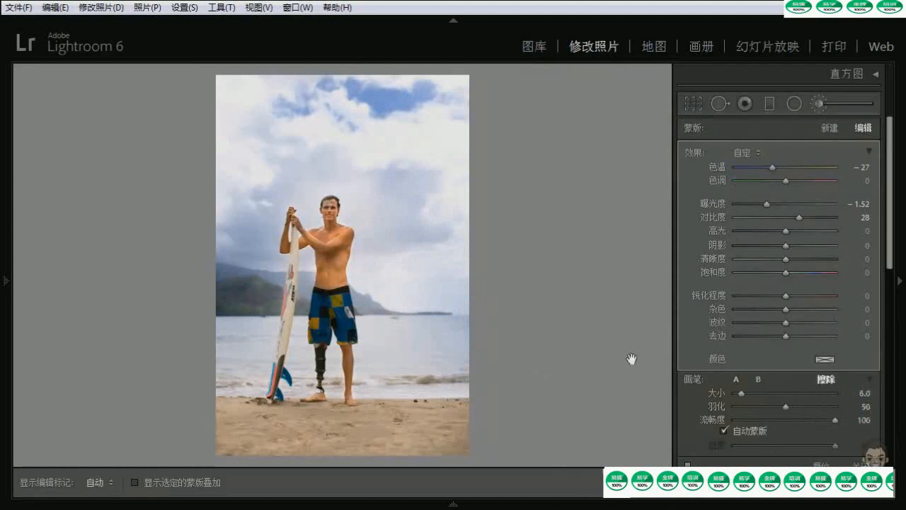
{"action": "scroll", "coordinate": [238, 312], "scroll_direction": "up", "scroll_amount": 2}
{"action": "key", "text": "h"}
{"action": "mouse_move", "coordinate": [246, 290]}
{"action": "left_mouse_down"}
{"action": "mouse_move", "coordinate": [234, 293]}
{"action": "mouse_move", "coordinate": [229, 279]}
{"action": "mouse_move", "coordinate": [257, 286]}
{"action": "mouse_move", "coordinate": [264, 302]}
{"action": "mouse_move", "coordinate": [277, 305]}
{"action": "left_mouse_up"}
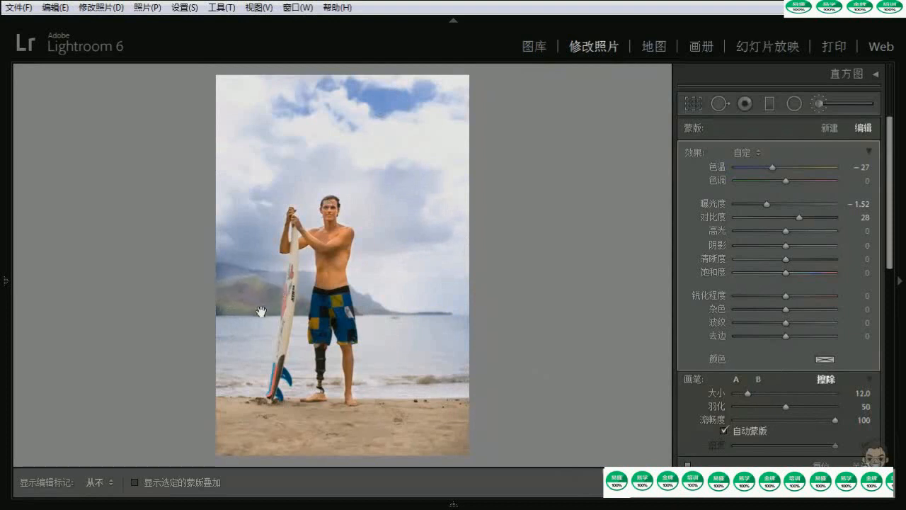
{"action": "mouse_move", "coordinate": [409, 329]}
{"action": "left_mouse_down"}
{"action": "mouse_move", "coordinate": [459, 338]}
{"action": "mouse_move", "coordinate": [429, 354]}
{"action": "mouse_move", "coordinate": [394, 340]}
{"action": "mouse_move", "coordinate": [424, 376]}
{"action": "mouse_move", "coordinate": [462, 345]}
{"action": "left_mouse_up"}
{"action": "key", "text": "h"}
{"action": "key", "text": "h"}
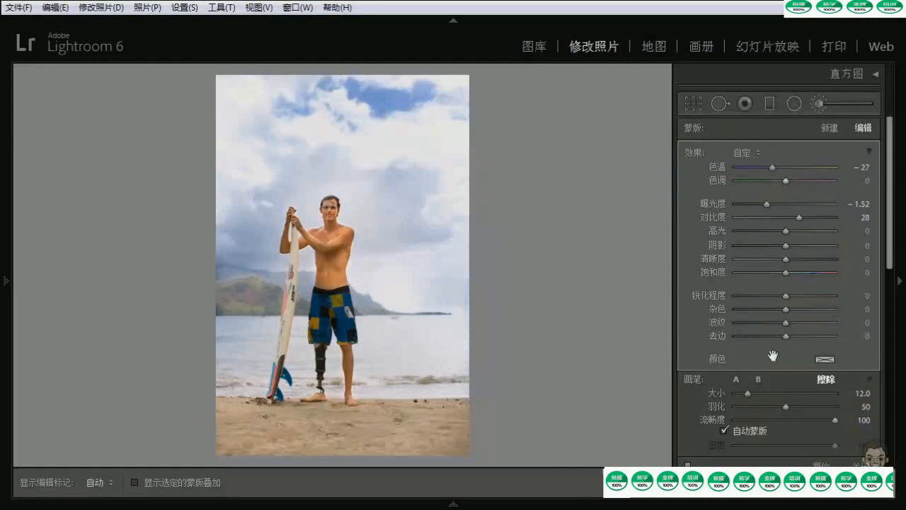
Return to brush A at size 18 and paint the adjustment over the horizon and the sea right of the man
{"action": "left_click", "coordinate": [736, 378]}
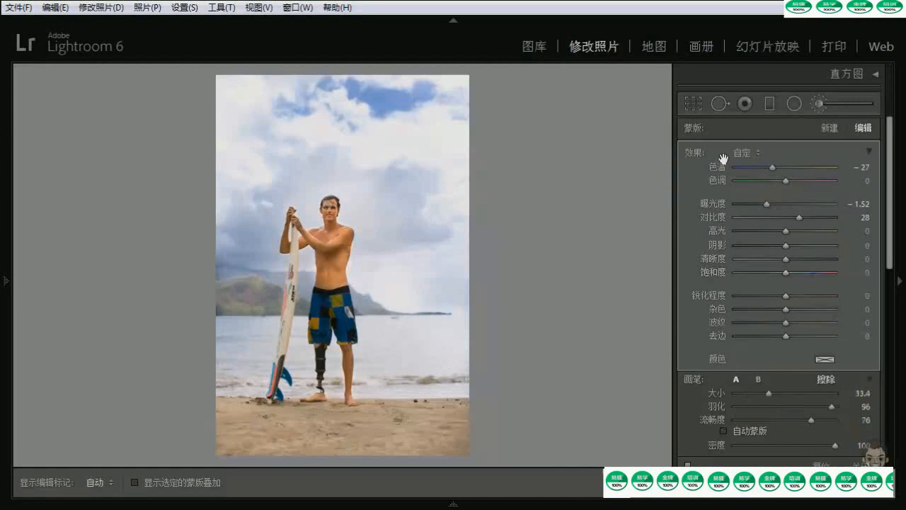
{"action": "key", "text": "["}
{"action": "key", "text": "["}
{"action": "key", "text": "h"}
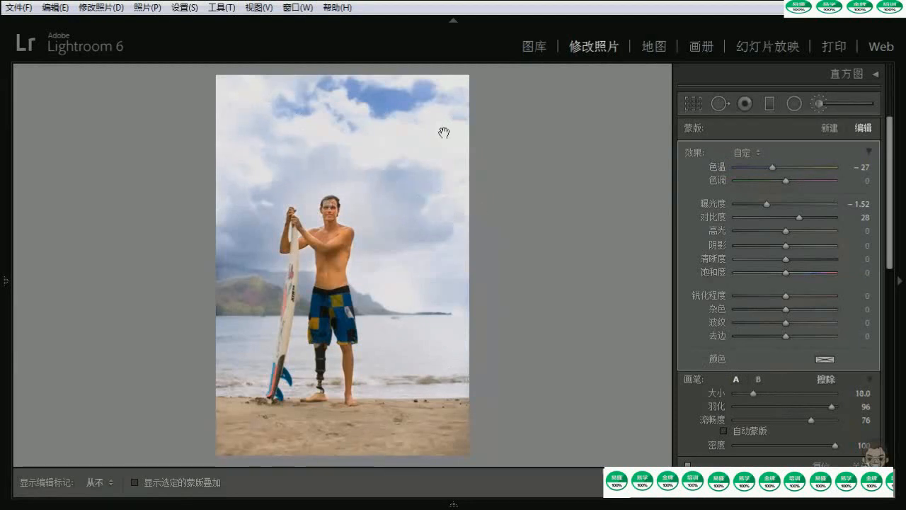
{"action": "mouse_move", "coordinate": [445, 354]}
{"action": "left_mouse_down"}
{"action": "mouse_move", "coordinate": [465, 345]}
{"action": "mouse_move", "coordinate": [457, 375]}
{"action": "left_mouse_up"}
{"action": "mouse_move", "coordinate": [446, 303]}
{"action": "left_mouse_down"}
{"action": "mouse_move", "coordinate": [425, 286]}
{"action": "mouse_move", "coordinate": [431, 314]}
{"action": "left_mouse_up"}
{"action": "key", "text": "h"}
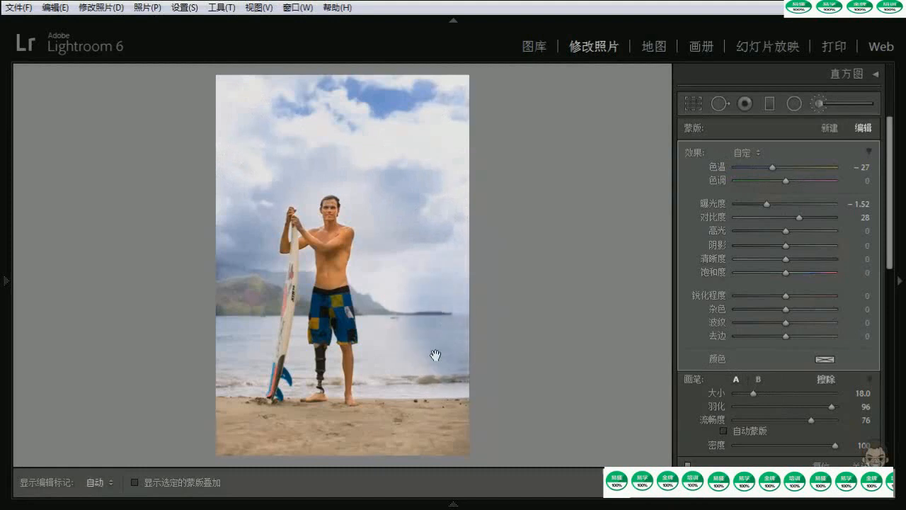
Erase the darkened brush spill from the sea to the right of the man
{"action": "left_click", "coordinate": [826, 379]}
{"action": "key", "text": "h"}
{"action": "mouse_move", "coordinate": [436, 360]}
{"action": "left_mouse_down"}
{"action": "mouse_move", "coordinate": [420, 347]}
{"action": "mouse_move", "coordinate": [437, 309]}
{"action": "left_mouse_up"}
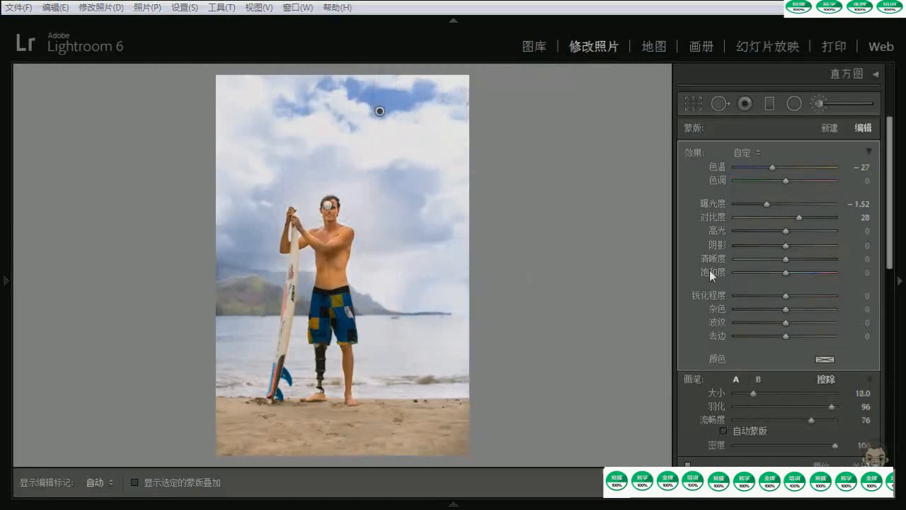
Collapse the sky adjustment's effect sliders into a single amount, sample stronger and weaker settings, and settle on 36
{"action": "left_click", "coordinate": [869, 151]}
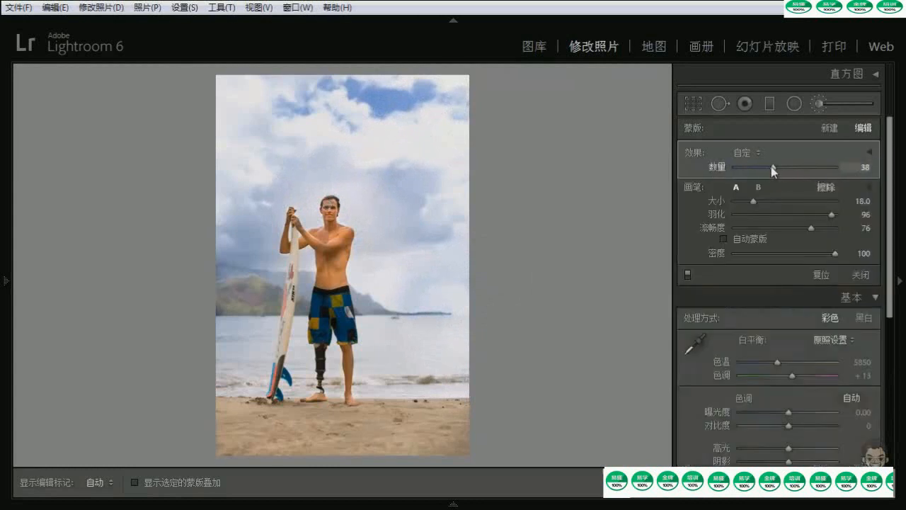
{"action": "left_click_drag", "start_coordinate": [794, 165], "coordinate": [817, 164]}
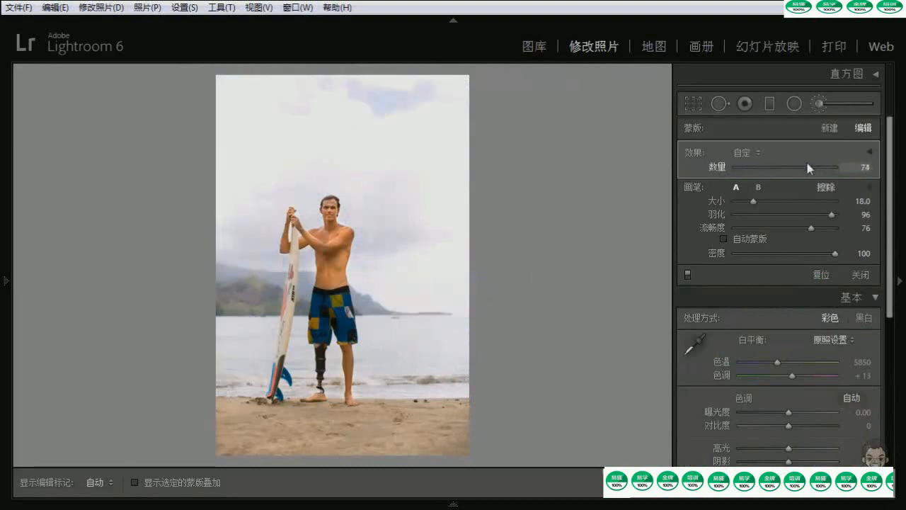
{"action": "left_click_drag", "start_coordinate": [807, 163], "coordinate": [769, 167]}
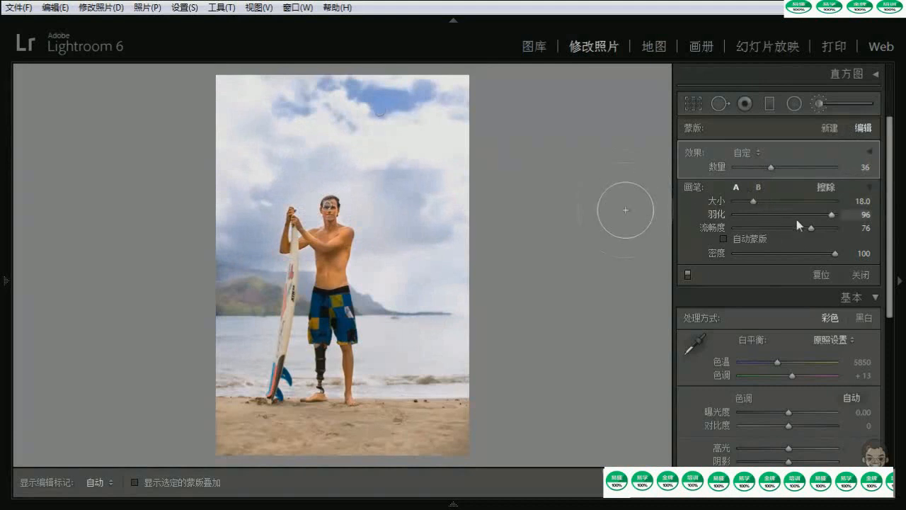
Select the man's skin adjustment, switch to the eraser at size 12, and hide the edit pins
{"action": "left_click", "coordinate": [825, 188]}
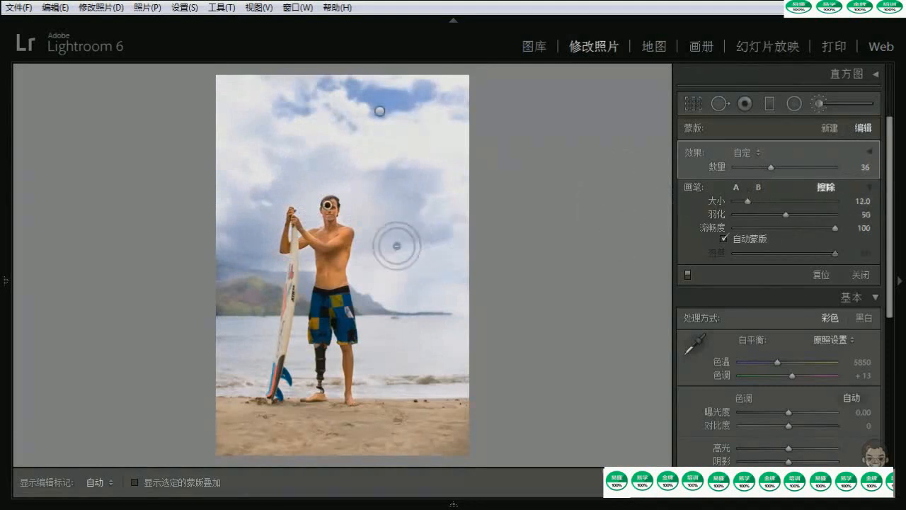
{"action": "key", "text": "h"}
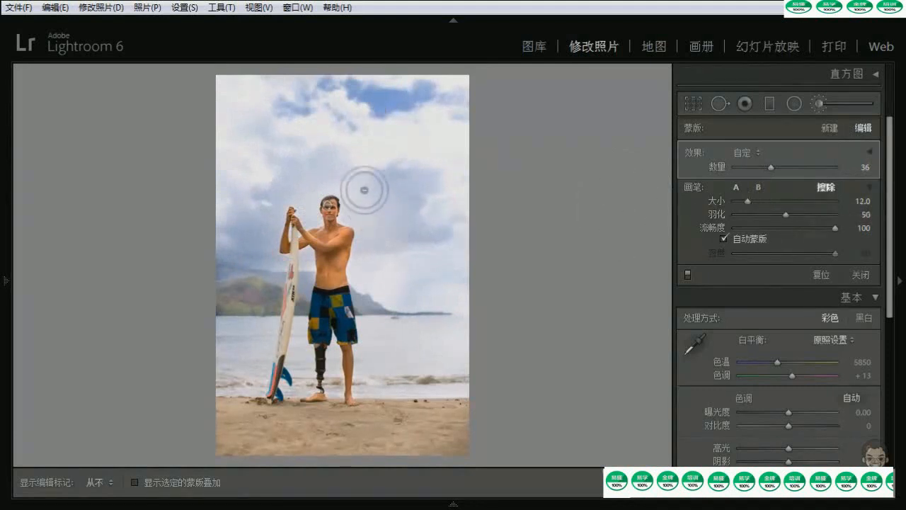